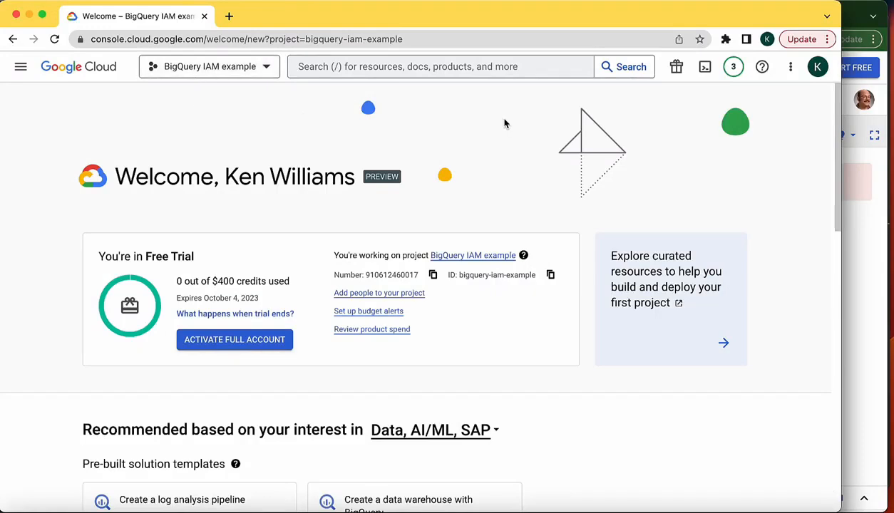
Examine the bigquery-iam-example project's resources in the restricted user's BigQuery window, and return to the project owner's console.
left_click(845, 10)
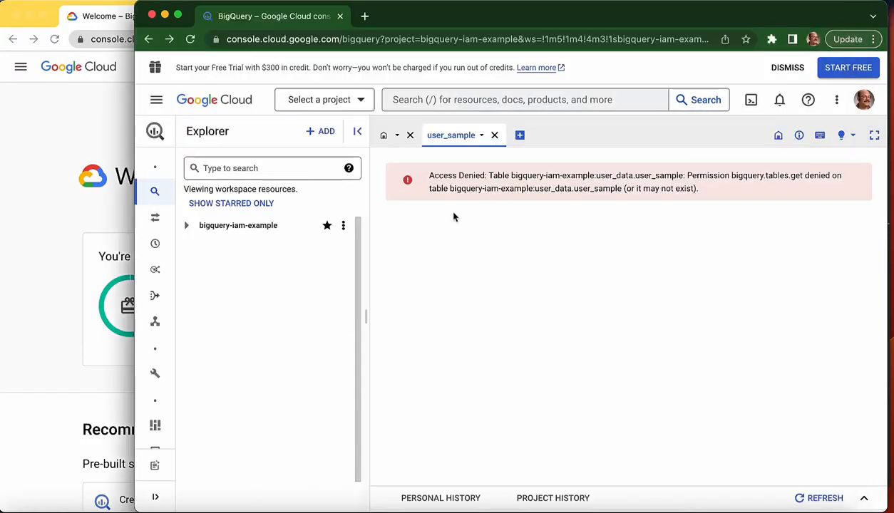
left_click(186, 226)
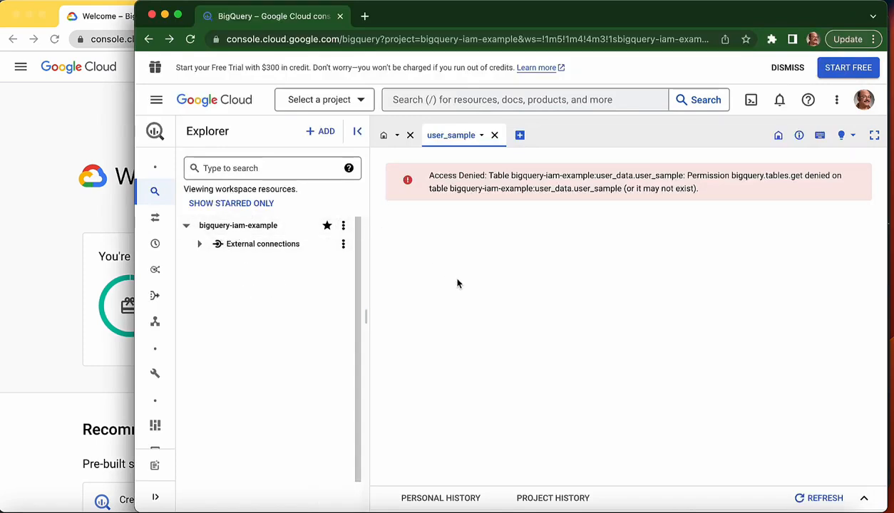
left_click(59, 127)
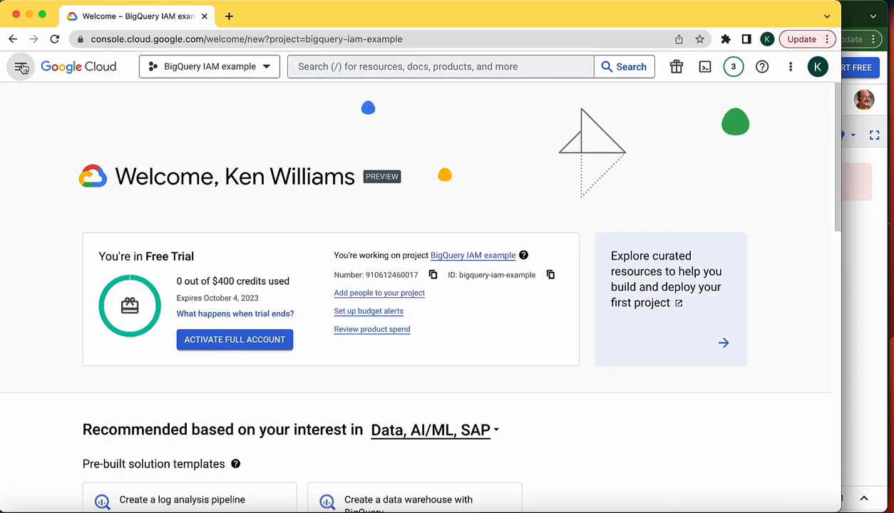
Open the BigQuery SQL workspace as the project owner and expand bigquery-iam-example to view its datasets.
left_click(21, 67)
mouse_move(57, 427)
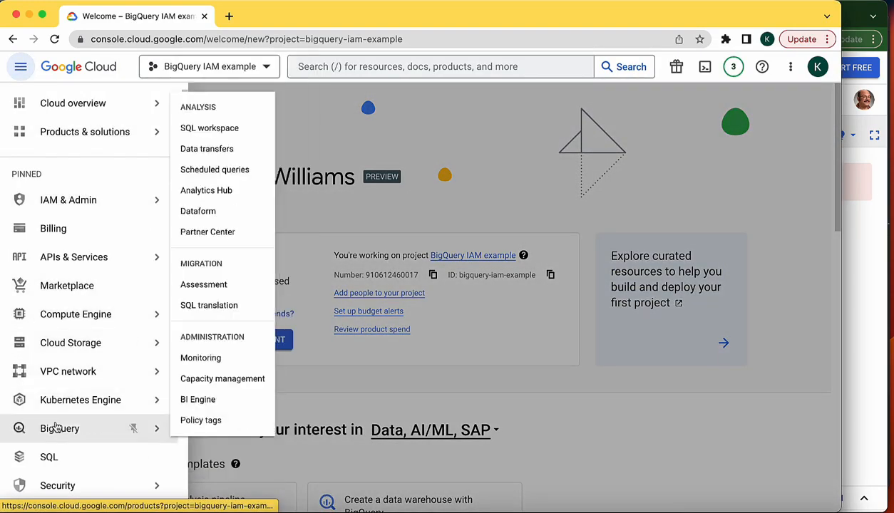
left_click(209, 128)
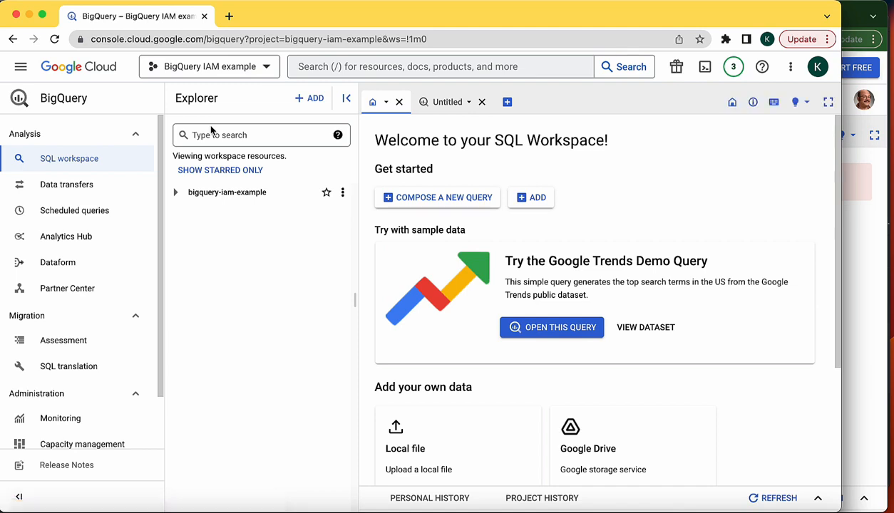
left_click(175, 192)
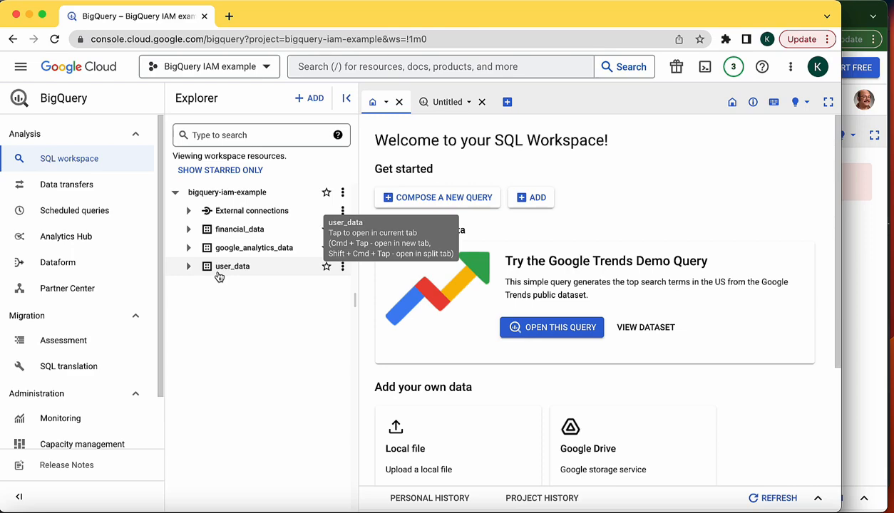
Start a new tag key named "data sharing settings" for the project in IAM & Admin.
left_click(21, 67)
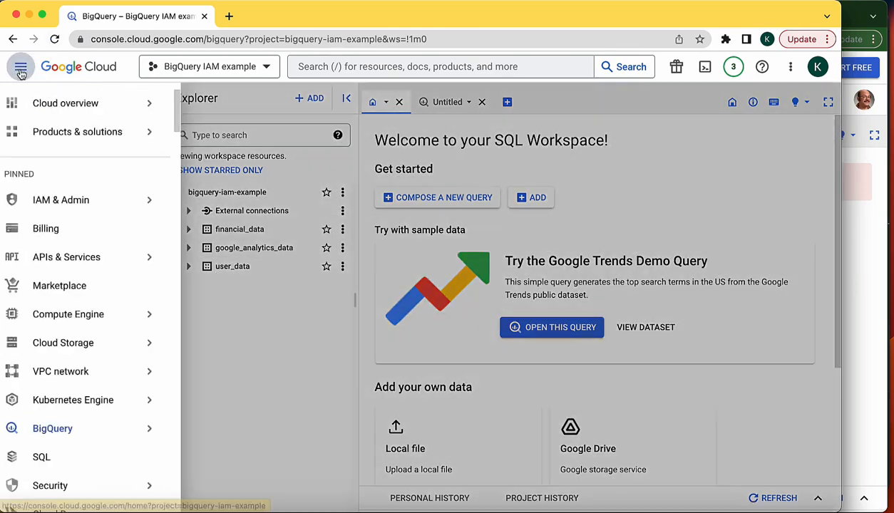
mouse_move(51, 208)
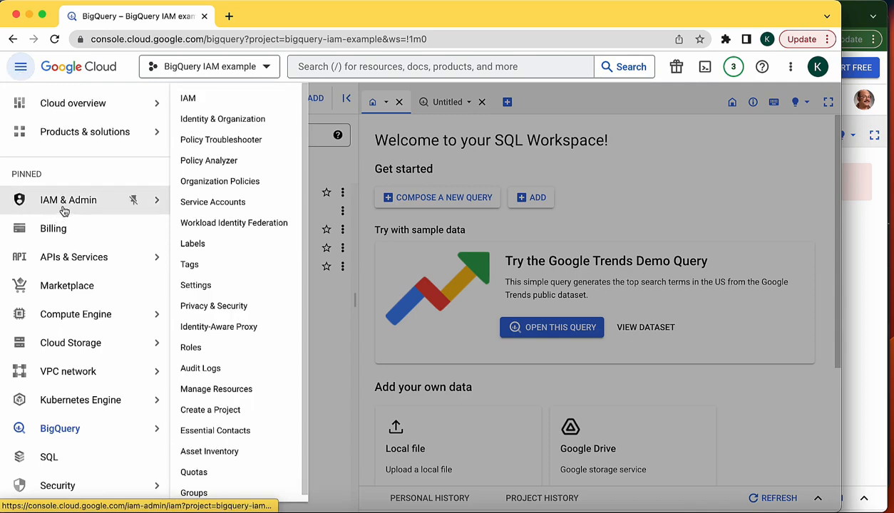
left_click(202, 267)
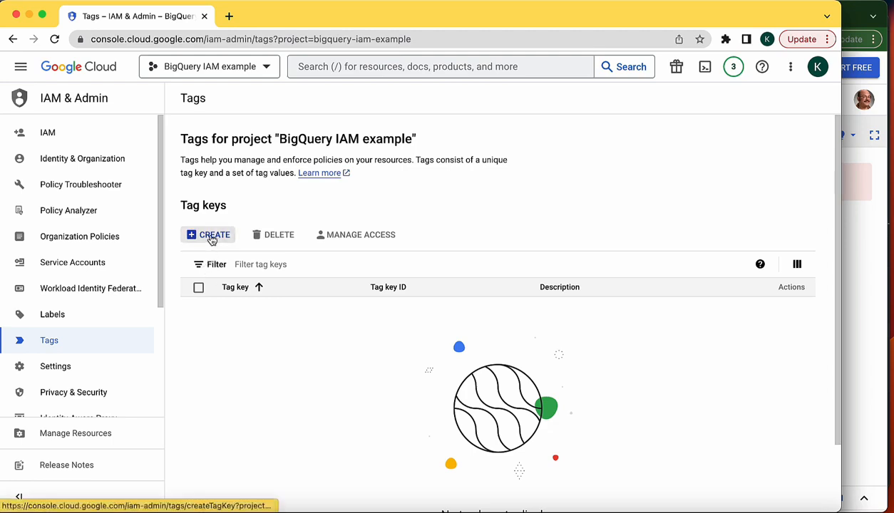
left_click(209, 237)
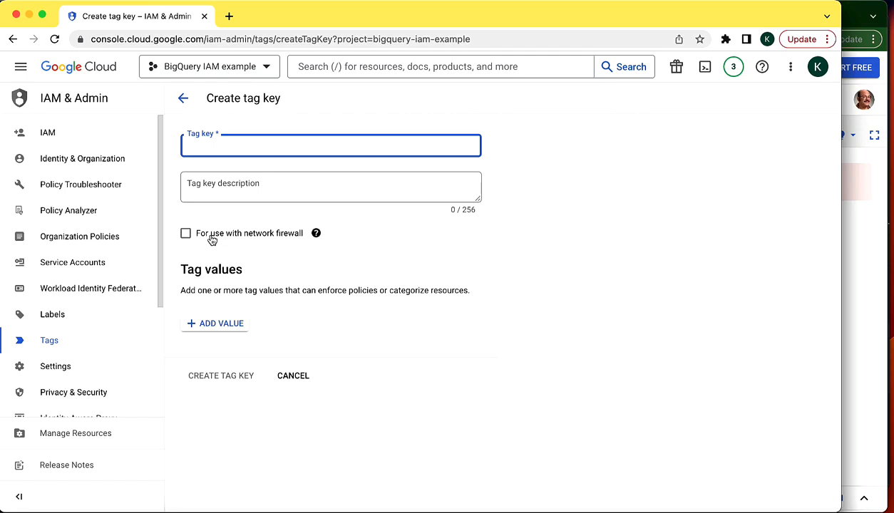
type("data shari")
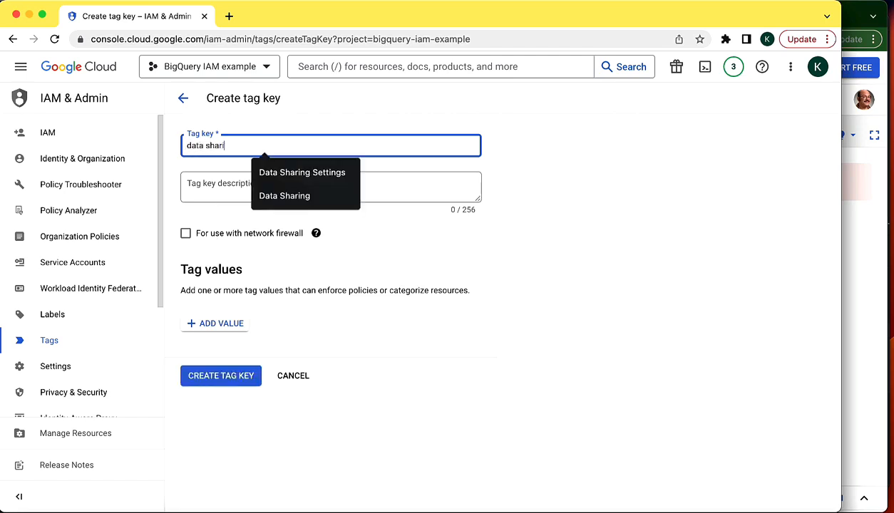
type("ng settings")
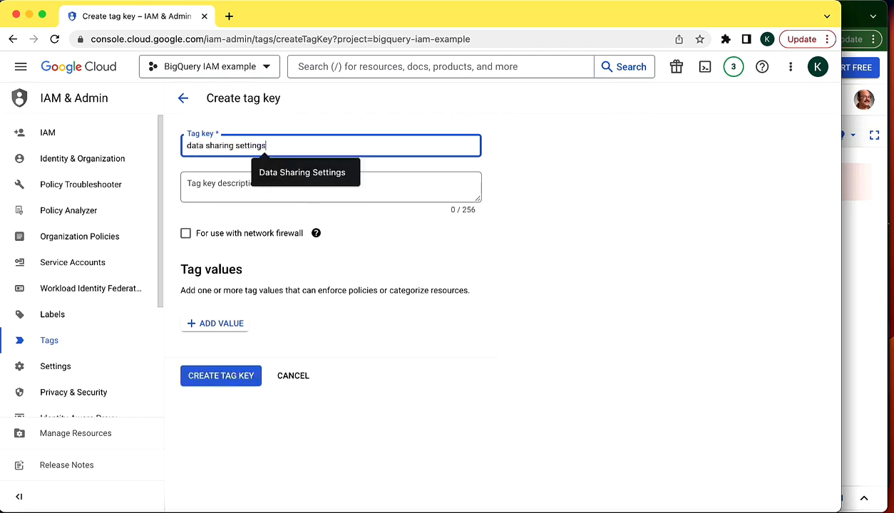
left_click(215, 188)
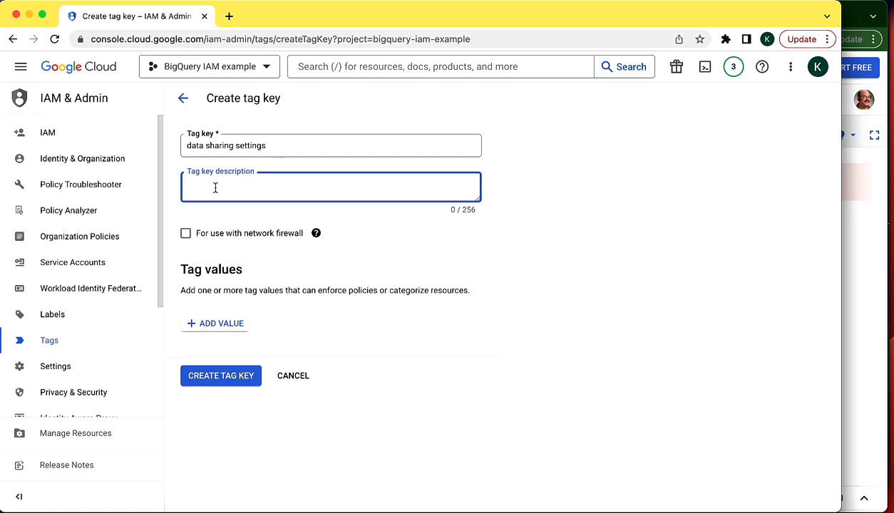
Add the tag values "finance team" and "internal BI team" and create the tag key.
left_click(238, 324)
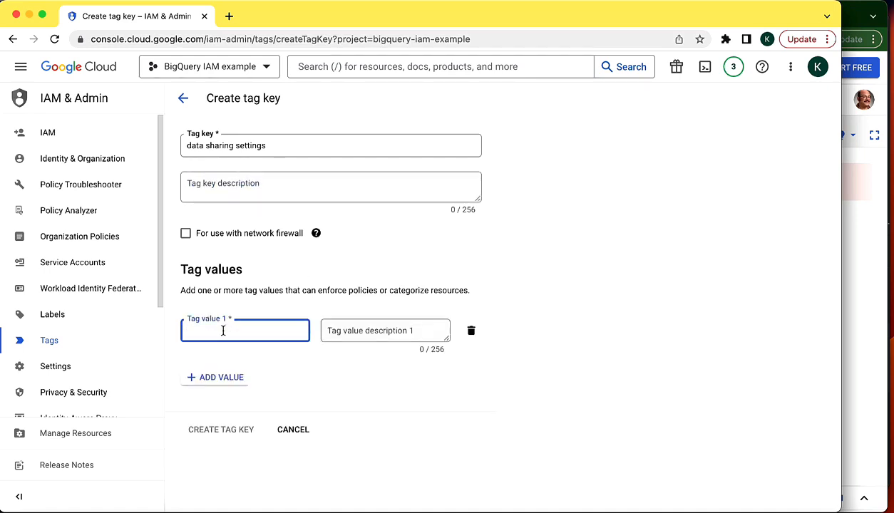
type("finance team")
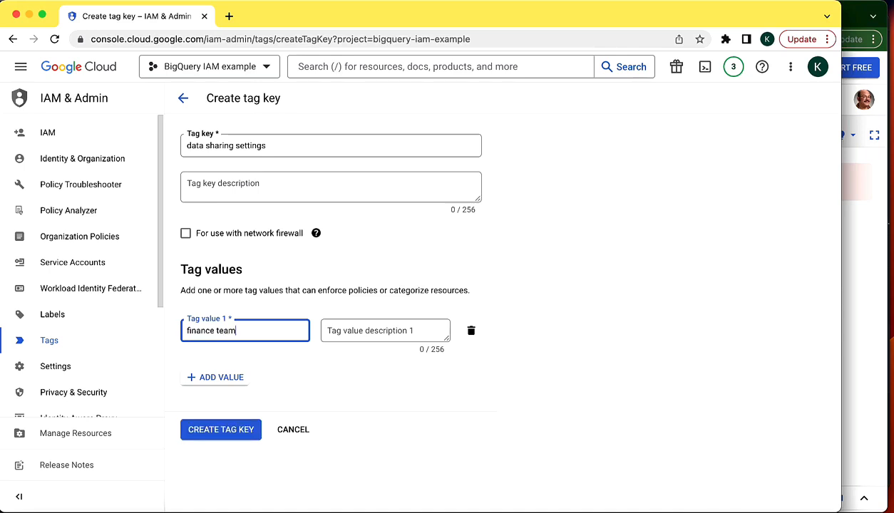
left_click(239, 377)
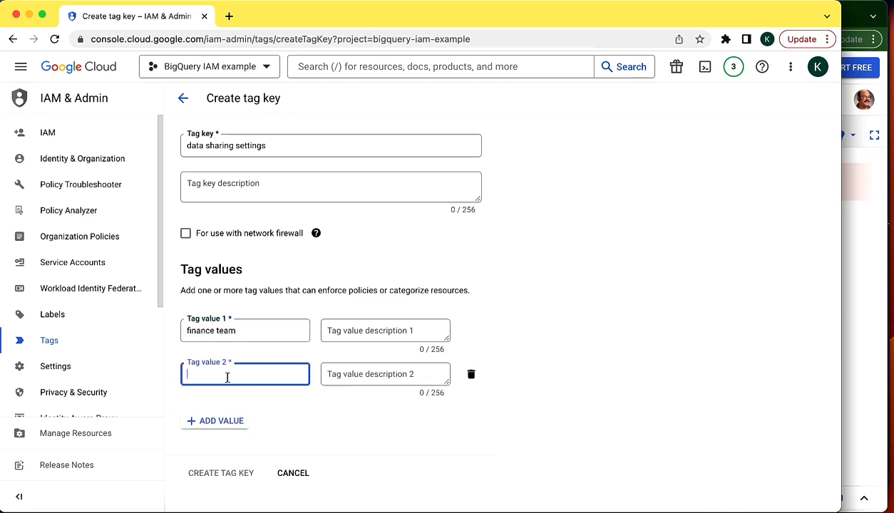
type("interna")
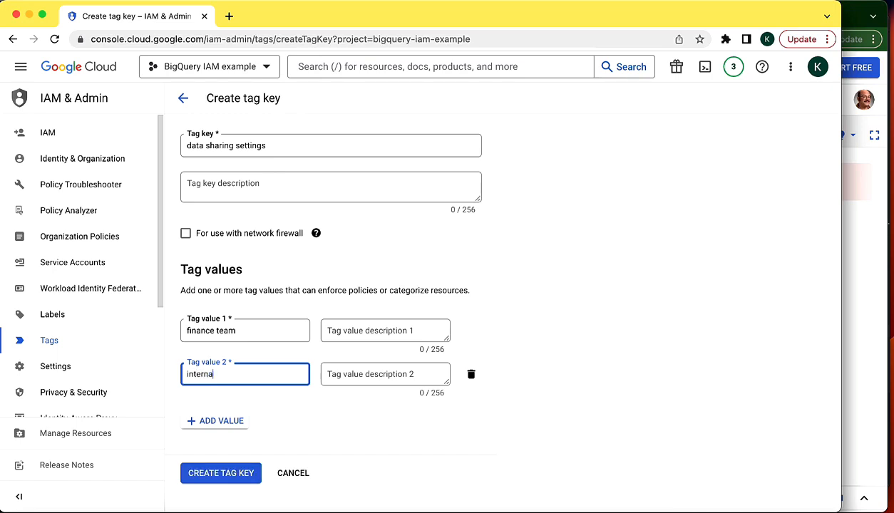
type("l BI team")
left_click(201, 472)
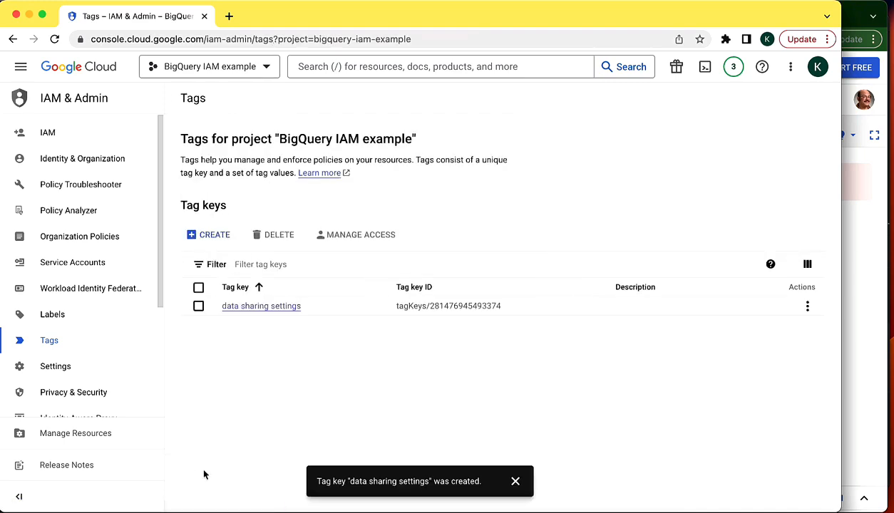
Open the user_data dataset of the bigquery-iam-example project in the BigQuery SQL workspace.
left_click(20, 66)
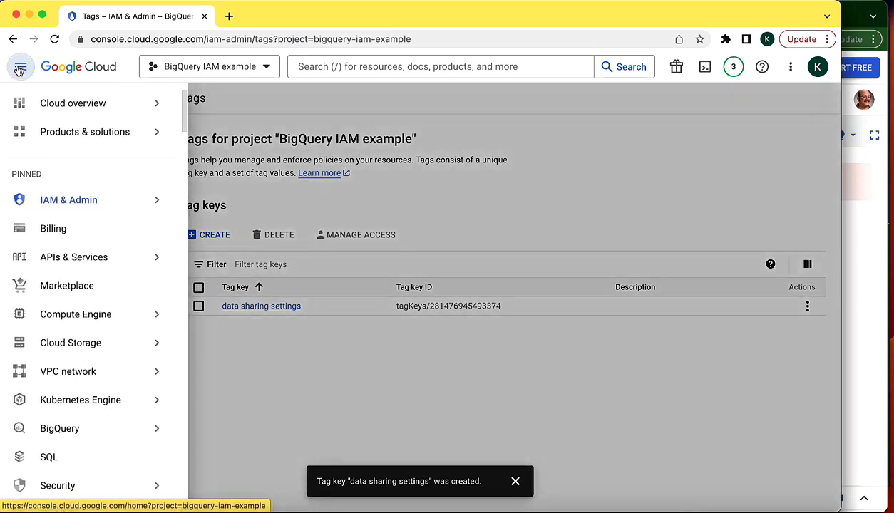
mouse_move(130, 426)
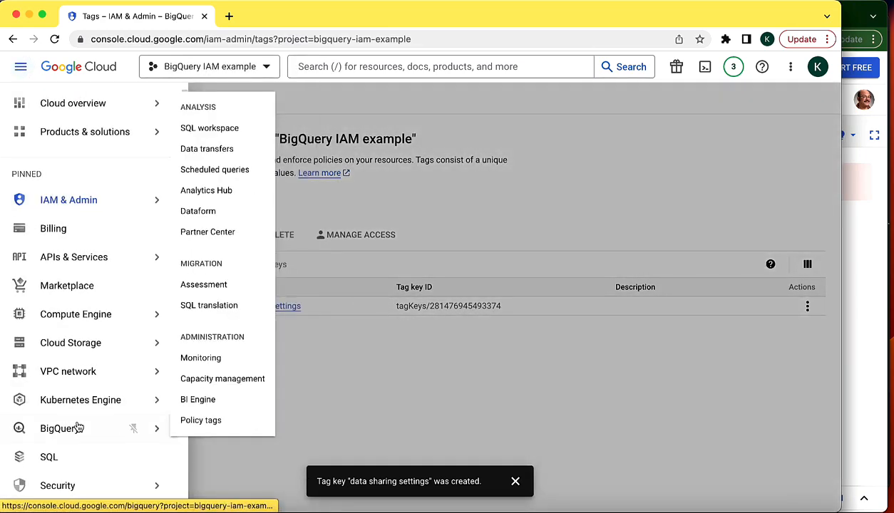
left_click(229, 132)
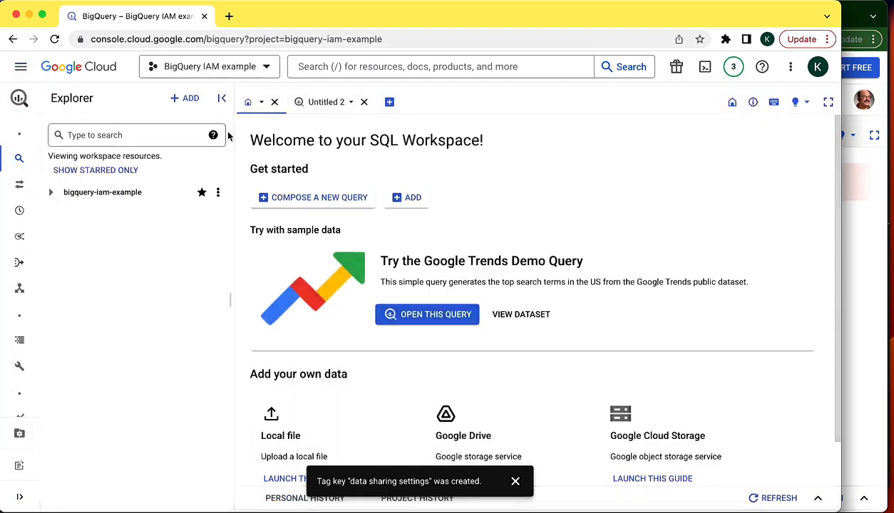
left_click(51, 192)
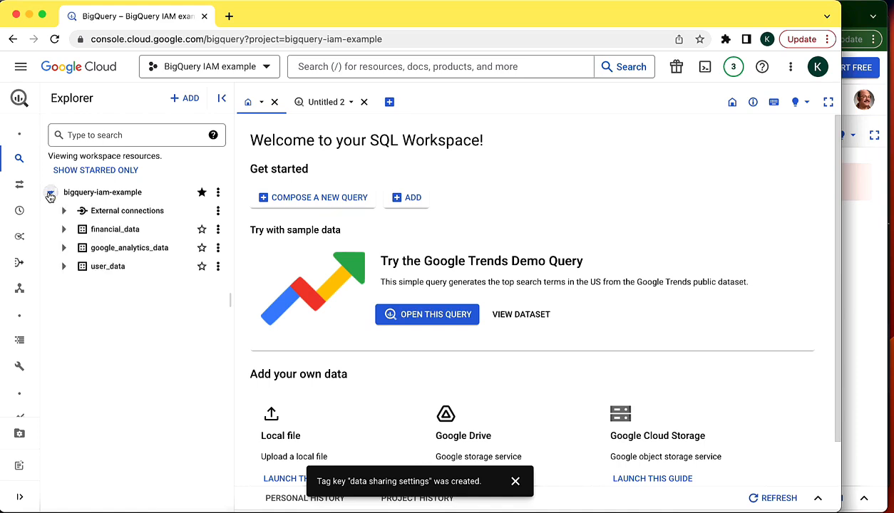
left_click(109, 267)
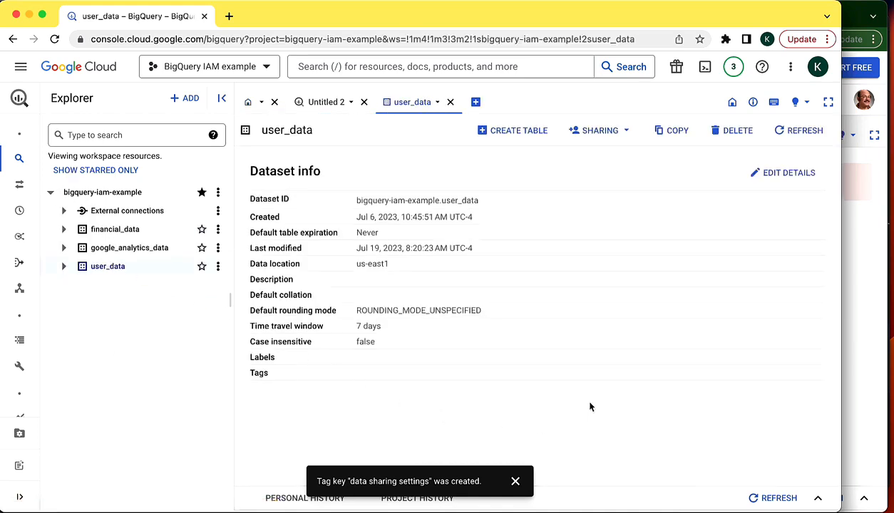
Tag the user_data dataset with the current project's key "data sharing settings" and value "internal BI team", and save the details.
left_click(783, 174)
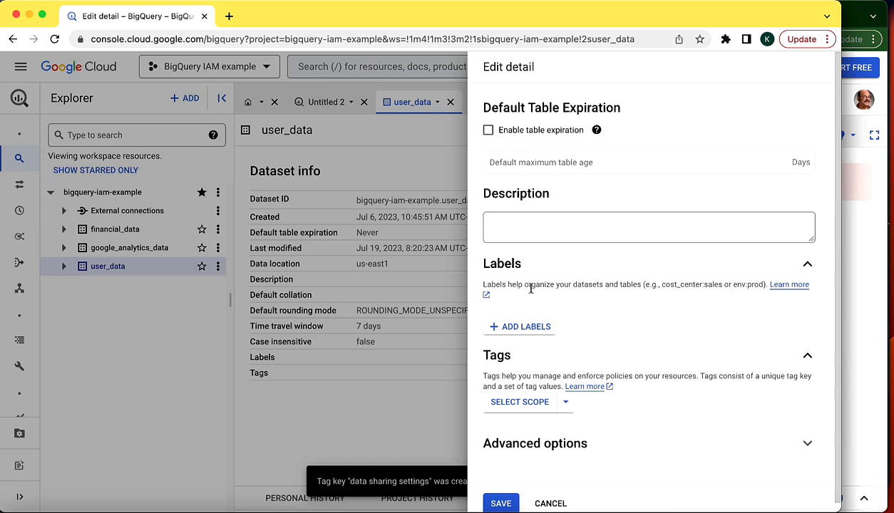
left_click(571, 409)
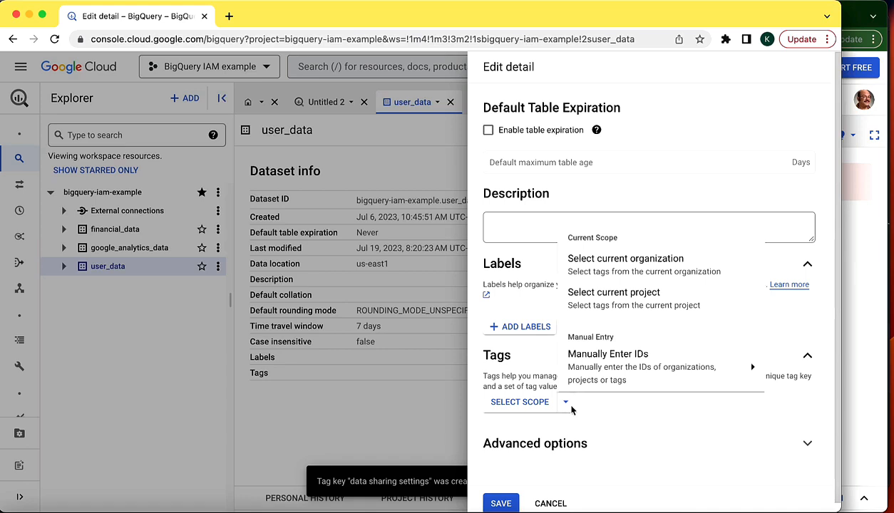
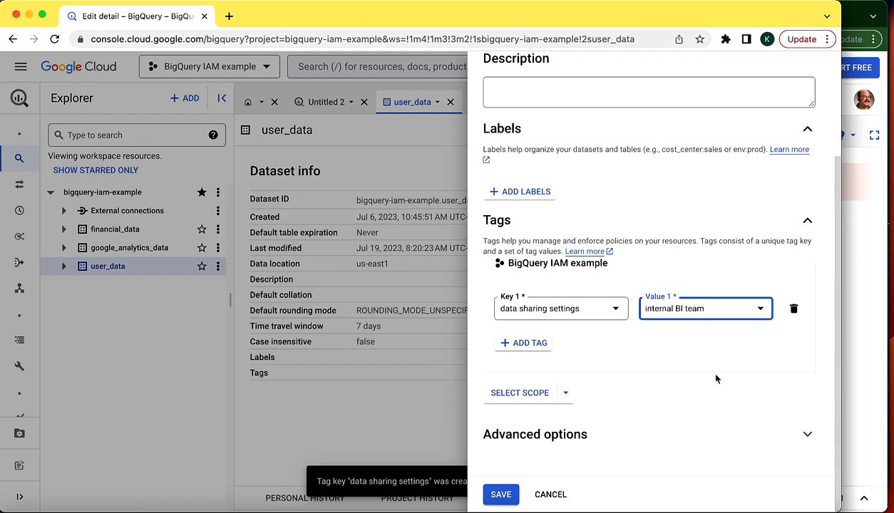
left_click(500, 495)
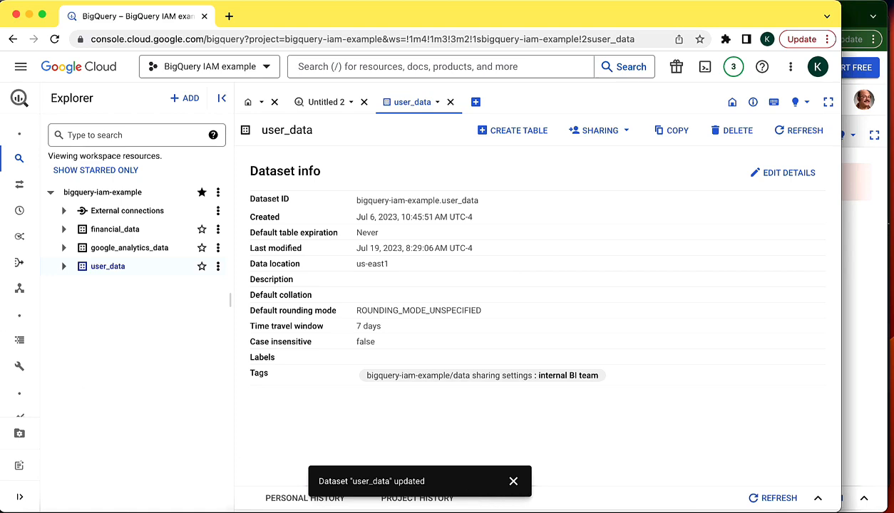
Start granting access to the BigQuery IAM example project in IAM and enter the new principal's e-mail address.
left_click(21, 66)
mouse_move(86, 204)
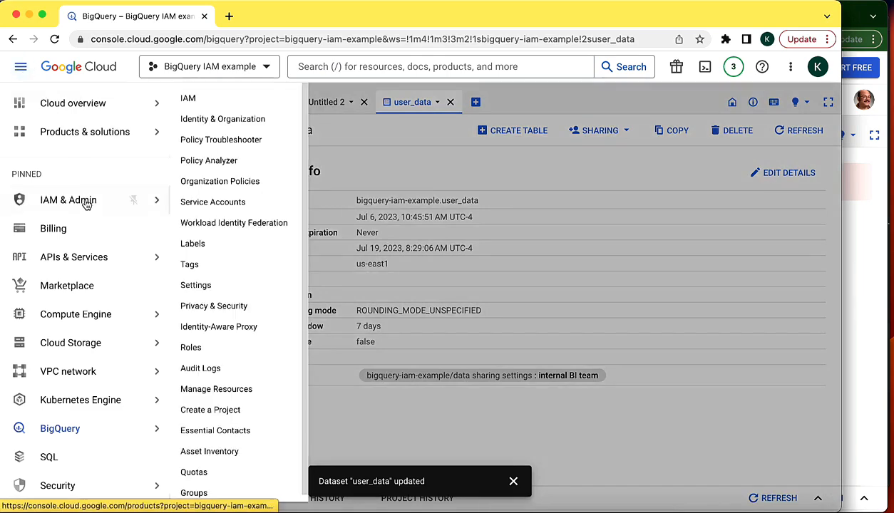
left_click(227, 103)
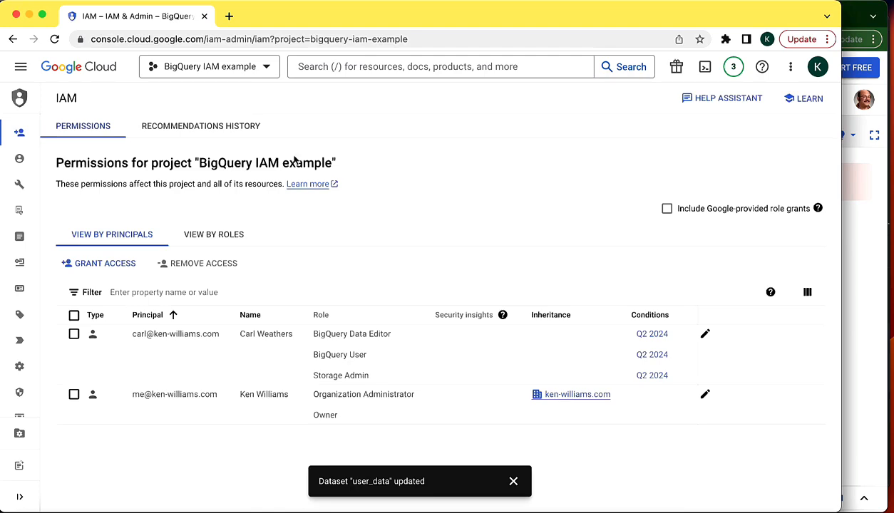
left_click(82, 264)
left_click(404, 275)
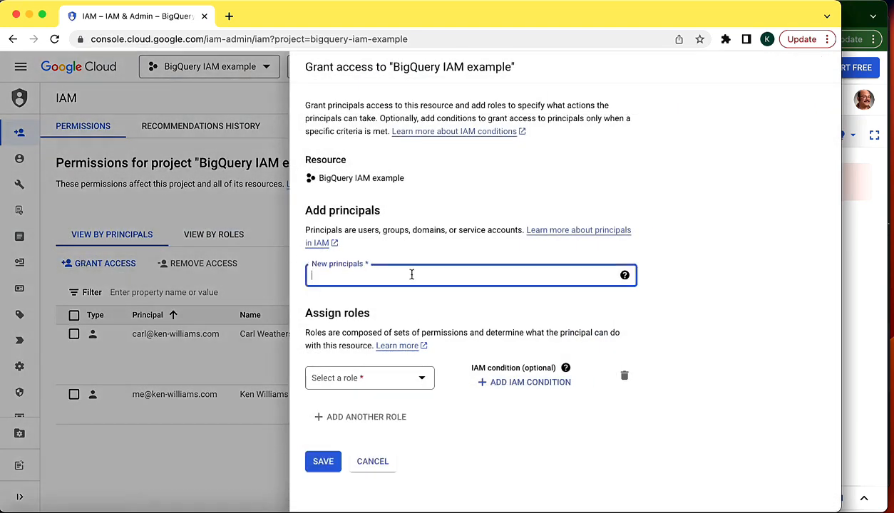
type("tob")
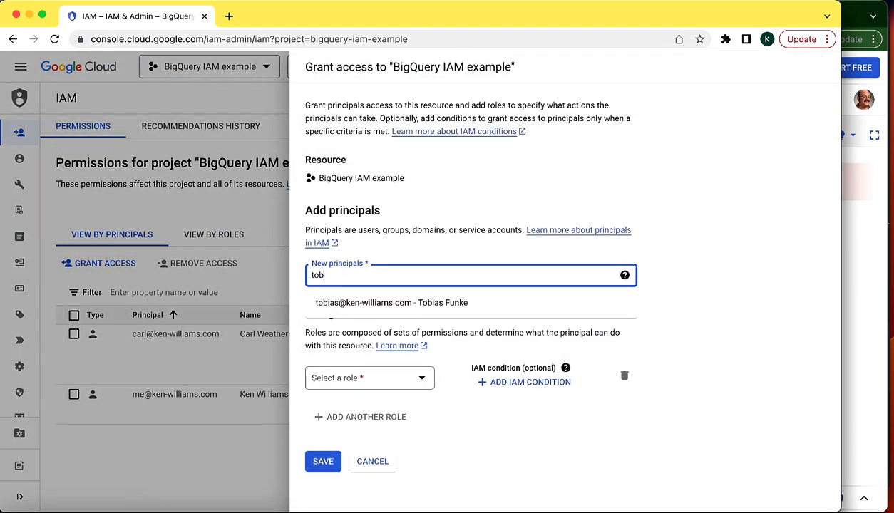
key("Down")
key("Return")
Assign the BigQuery Data Editor and BigQuery User roles to the new principal.
left_click(421, 378)
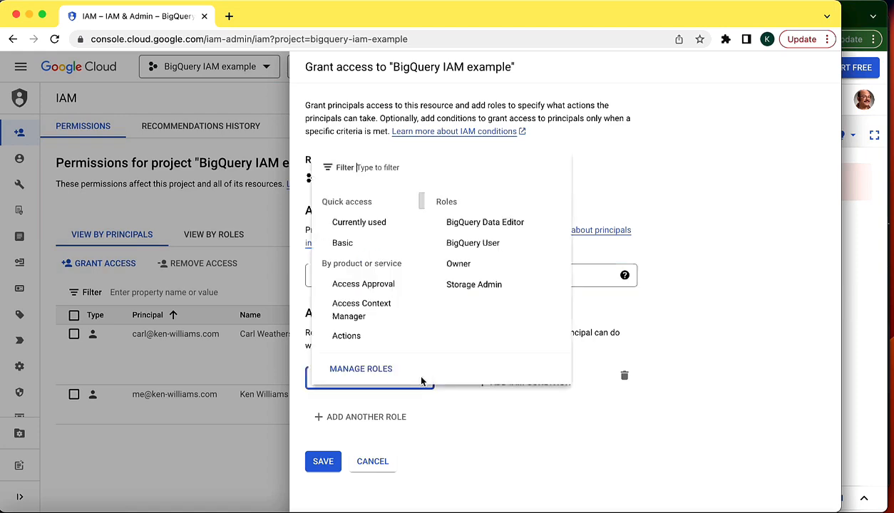
mouse_move(389, 230)
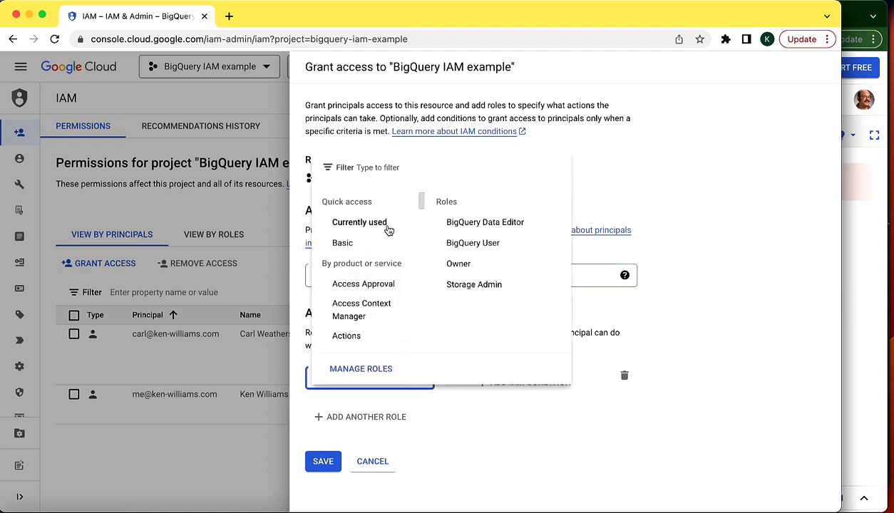
left_click(457, 223)
left_click(378, 436)
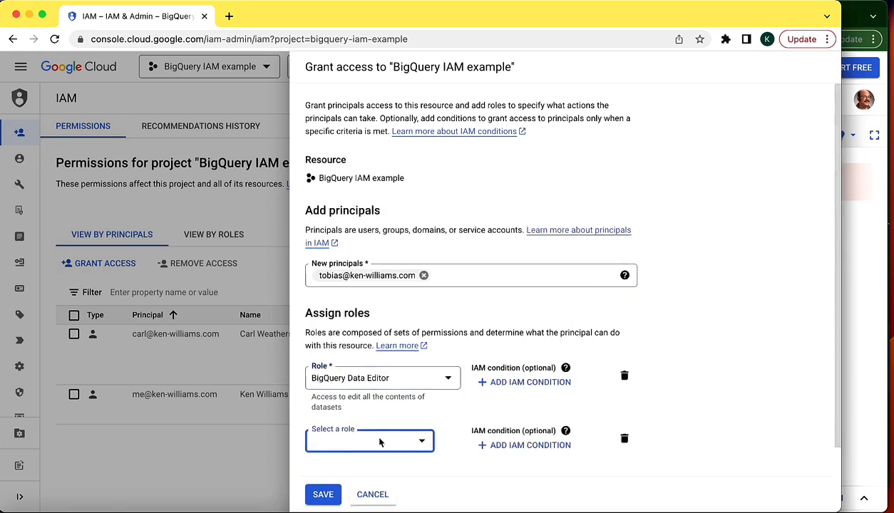
left_click(380, 438)
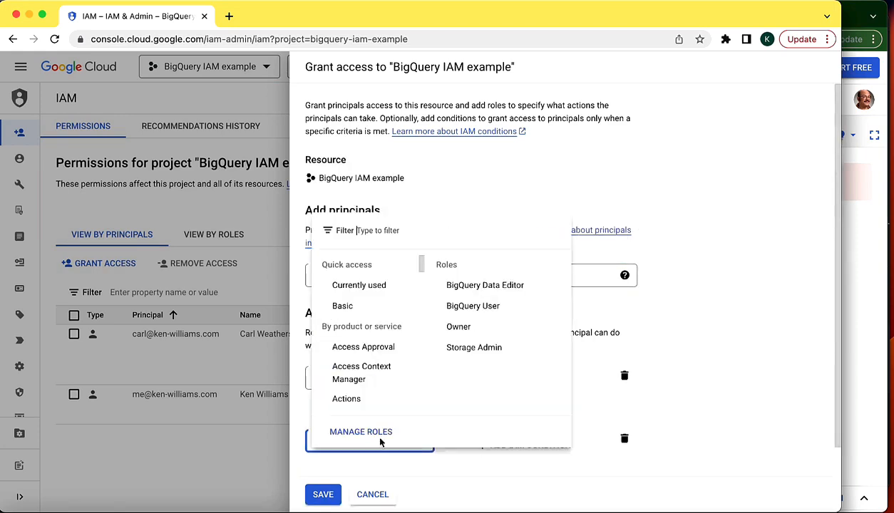
left_click(461, 306)
Start an IAM condition for the BigQuery Data Editor role and title it "Dataset Access".
scroll(709, 400, "down", 3)
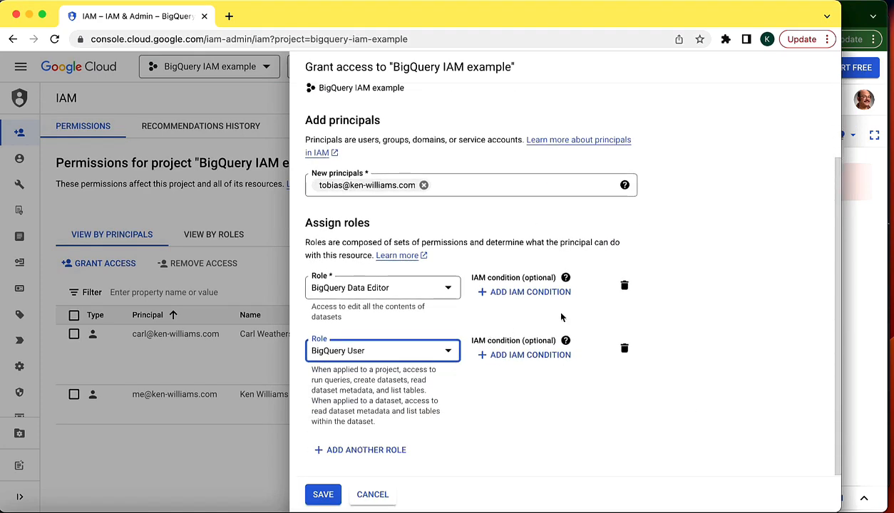
left_click(508, 299)
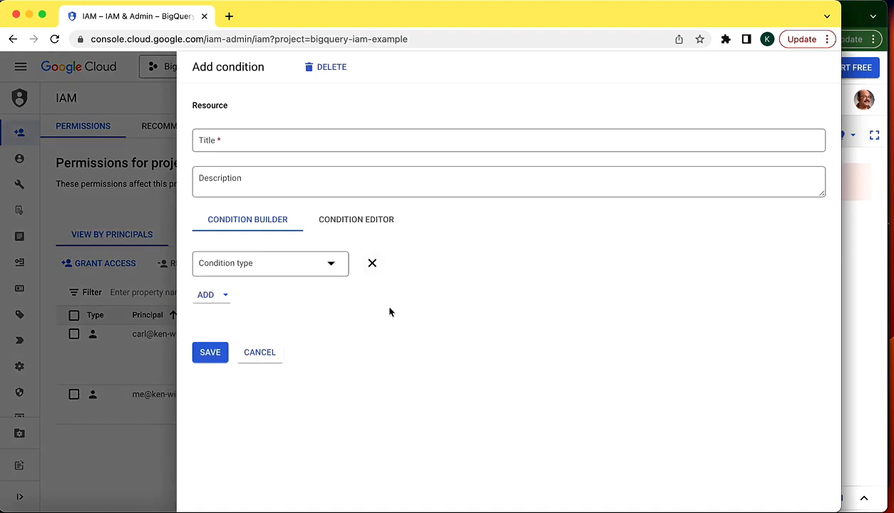
left_click(234, 141)
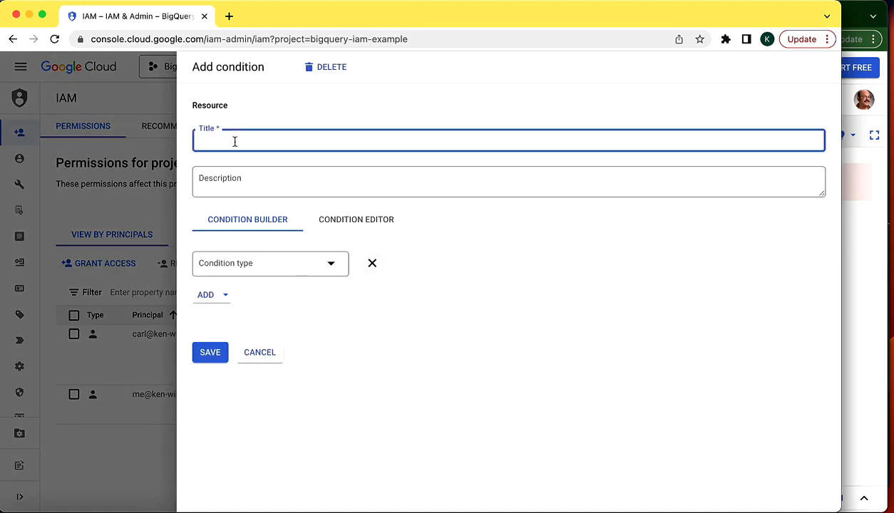
type("Dataset Access")
Set the condition type to the resource Tag and its operator to "has value ID".
left_click(273, 263)
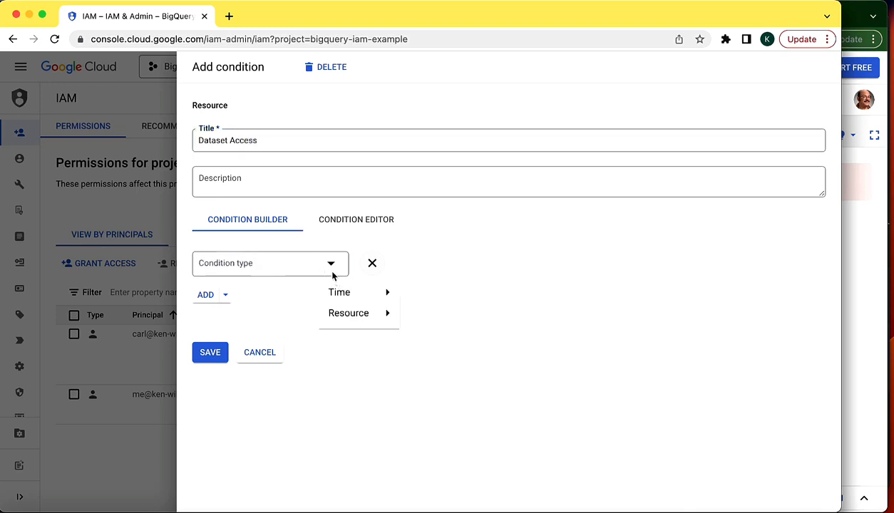
mouse_move(340, 315)
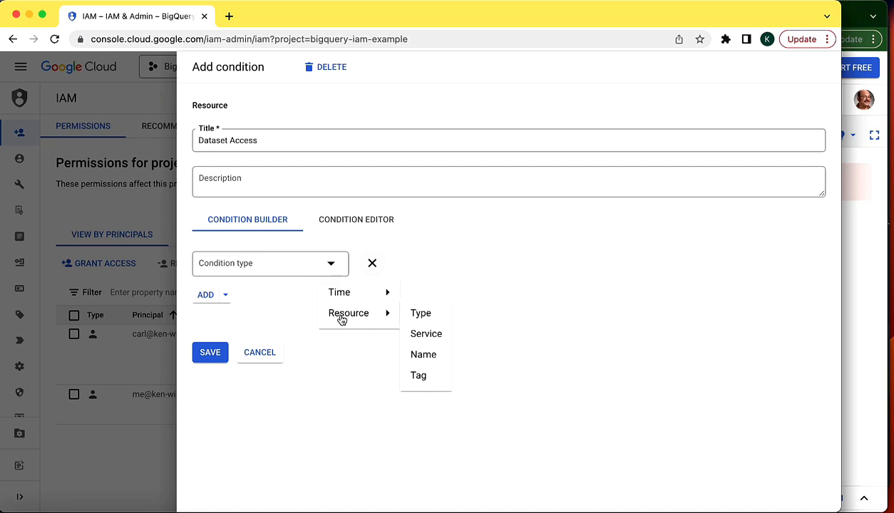
left_click(419, 375)
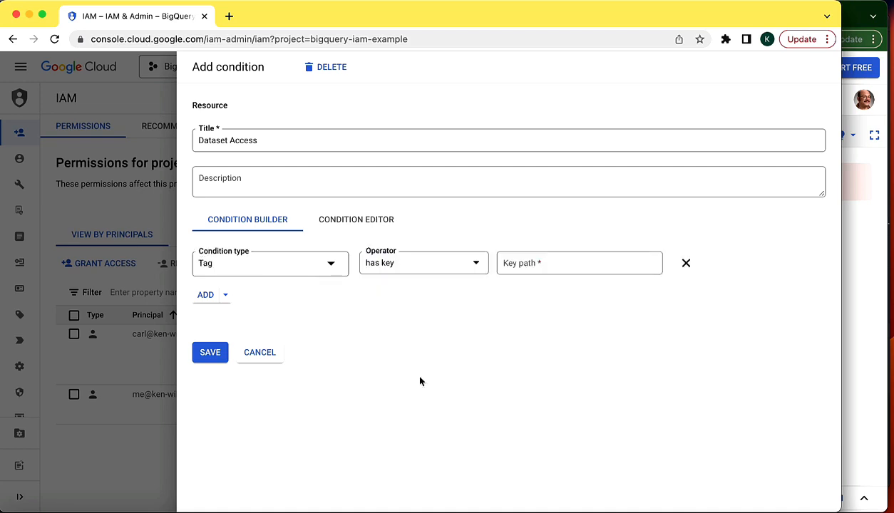
left_click(428, 272)
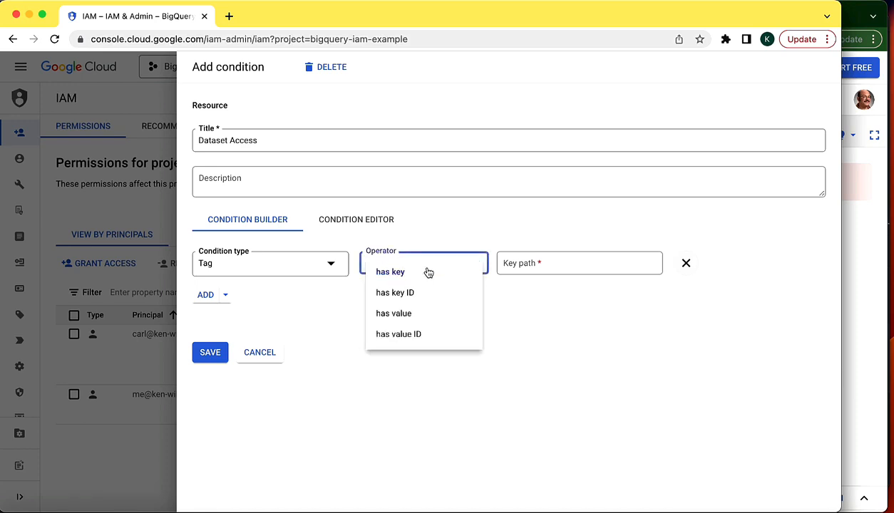
left_click(425, 338)
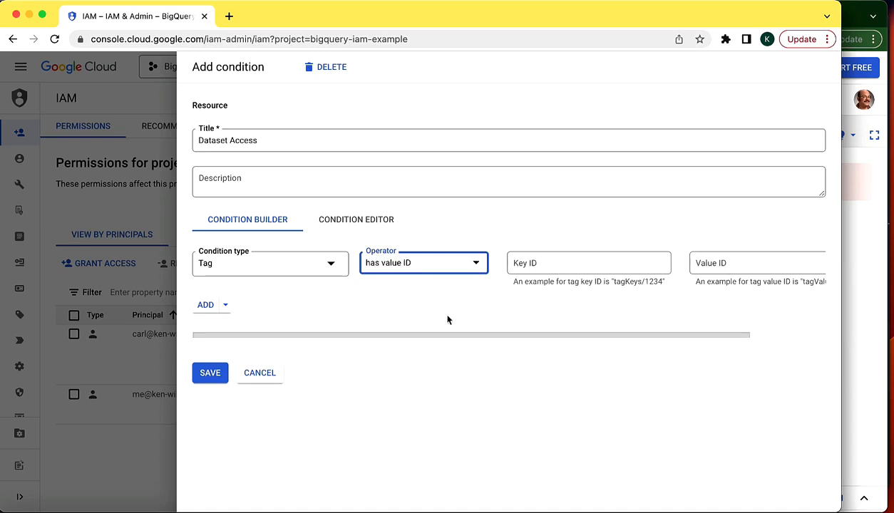
left_click_drag(401, 337, 306, 340)
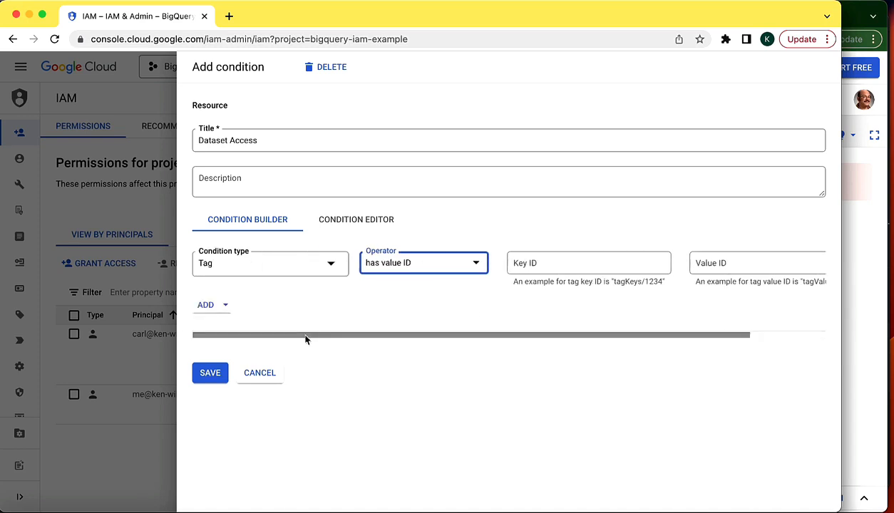
In a duplicate browser tab, open the "data sharing settings" tag key's details for the BigQuery IAM example project.
right_click(136, 19)
left_click(171, 100)
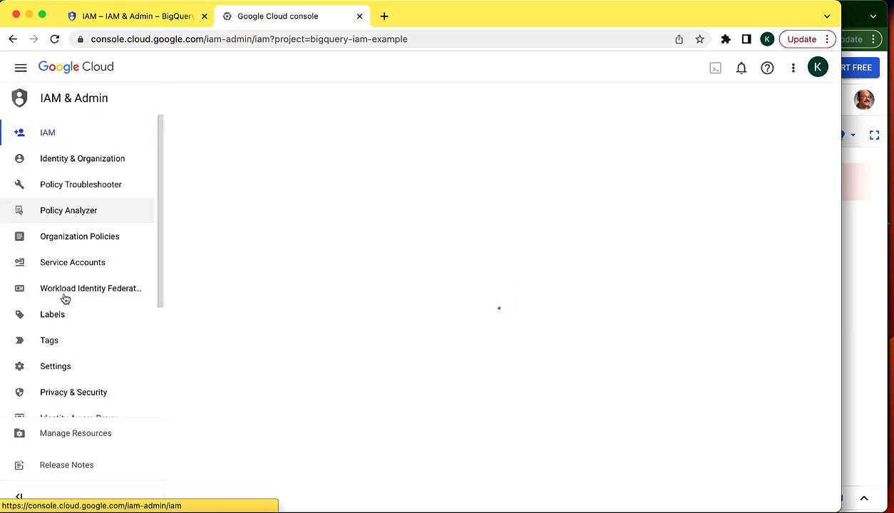
left_click(50, 343)
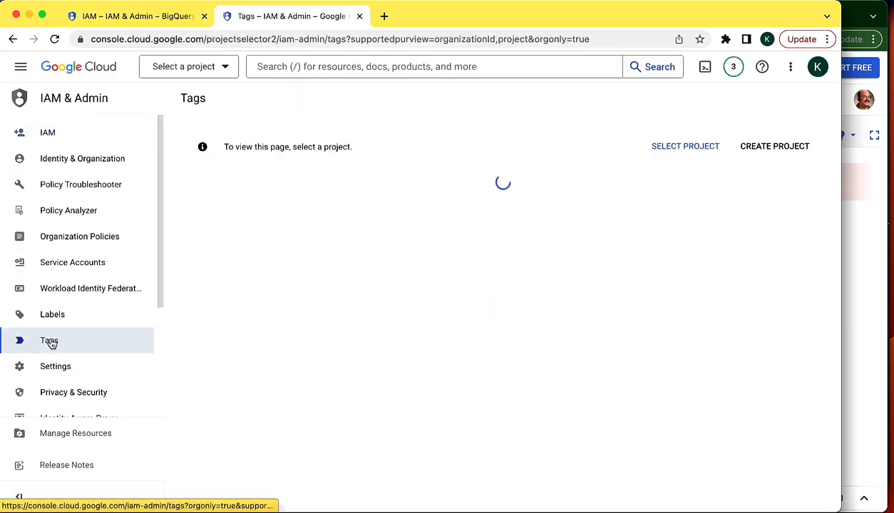
left_click(192, 72)
left_click(263, 221)
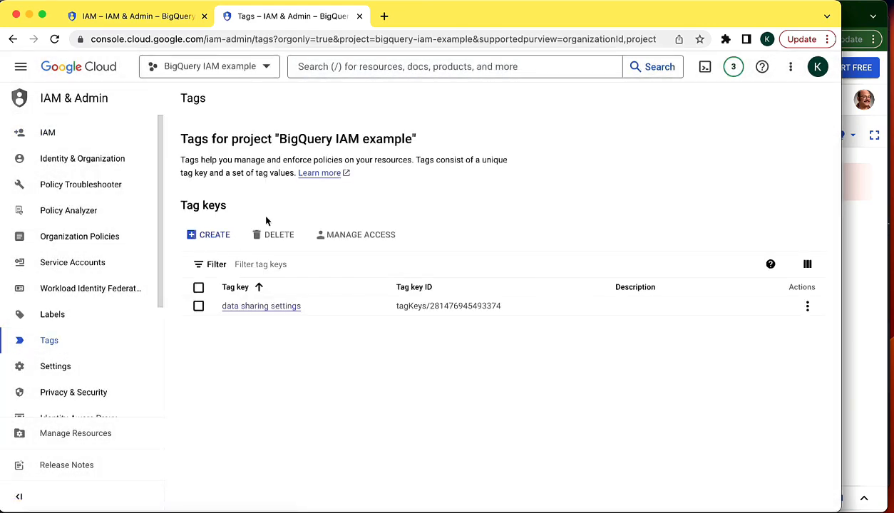
left_click(238, 311)
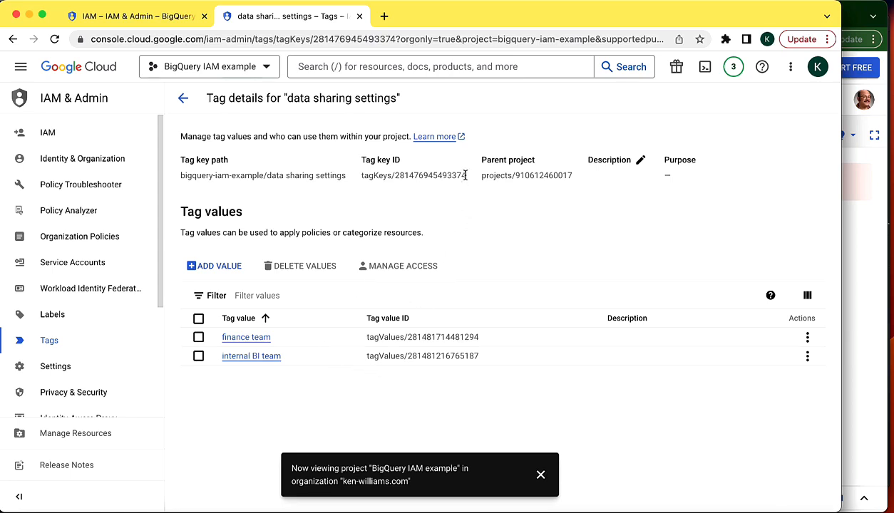
left_click_drag(467, 176, 362, 180)
key("super+c")
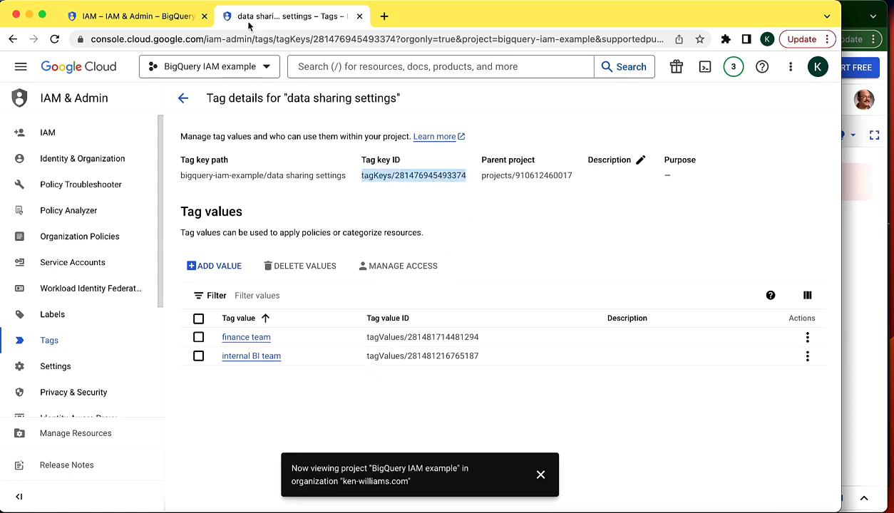
left_click(157, 21)
left_click(553, 257)
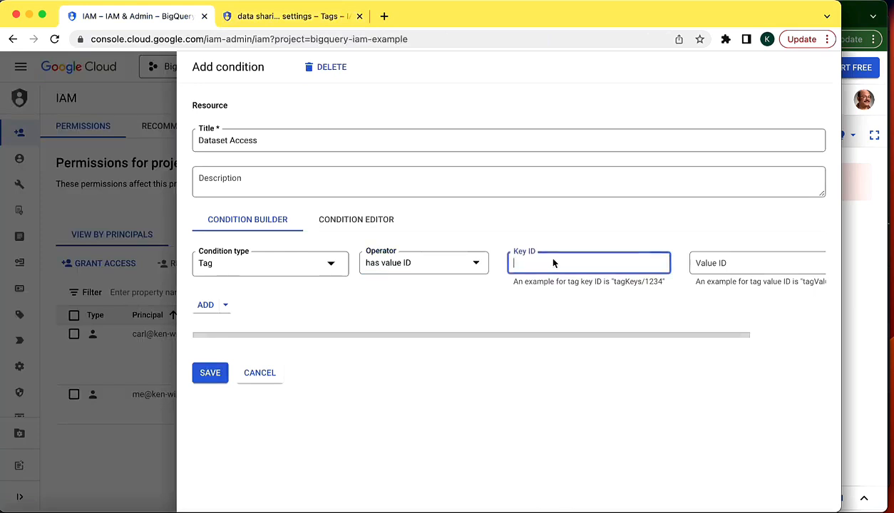
key("super+v")
left_click(293, 15)
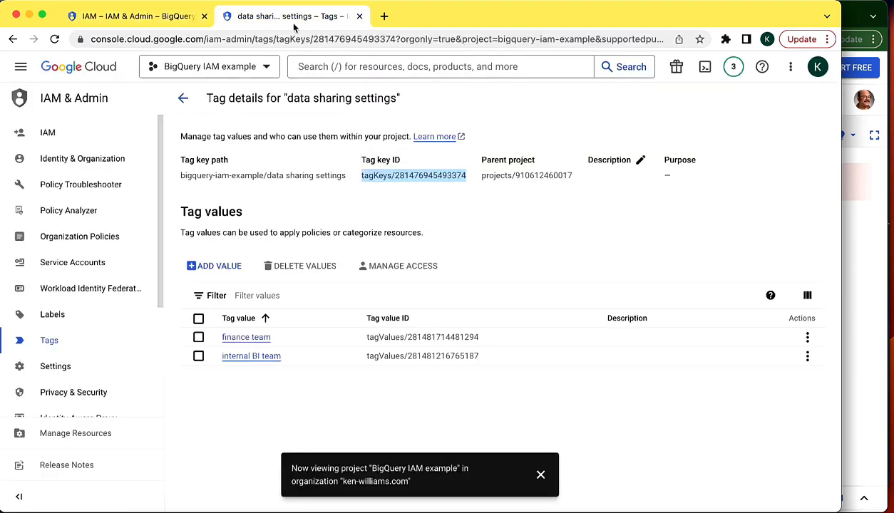
left_click(440, 386)
left_click_drag(479, 360, 366, 361)
key("super+c")
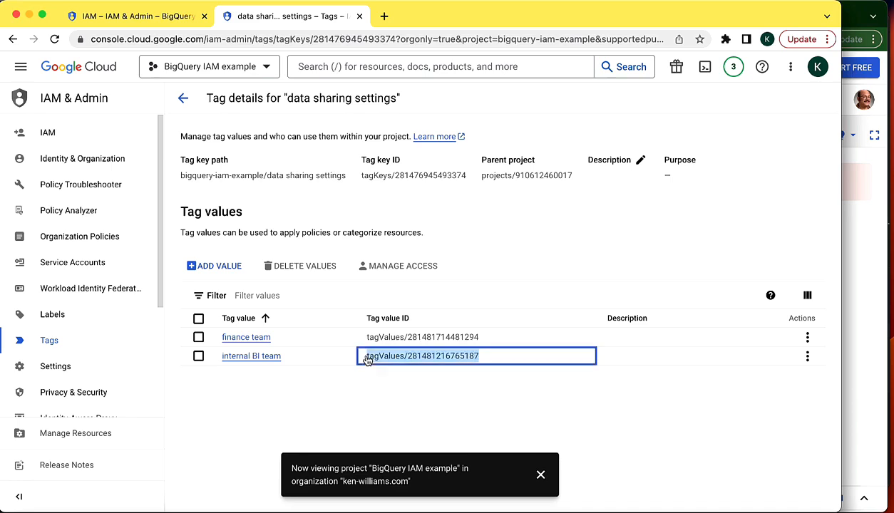
left_click(154, 24)
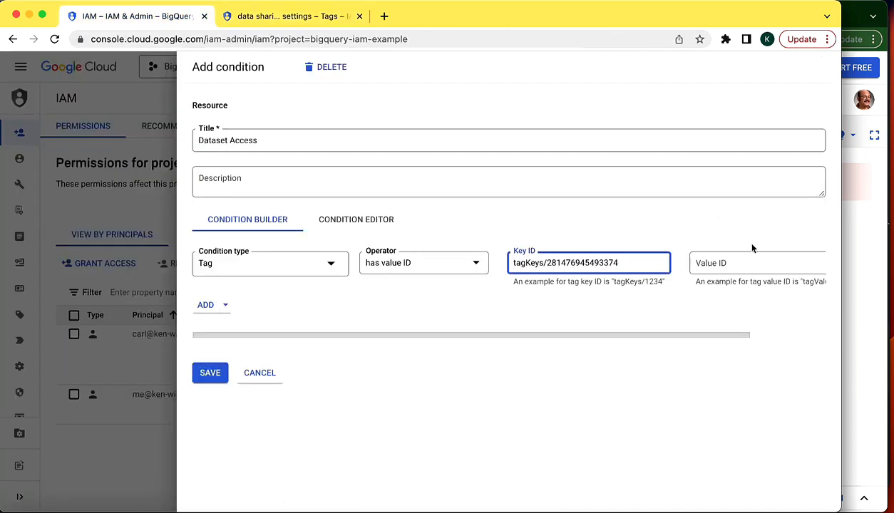
left_click(718, 266)
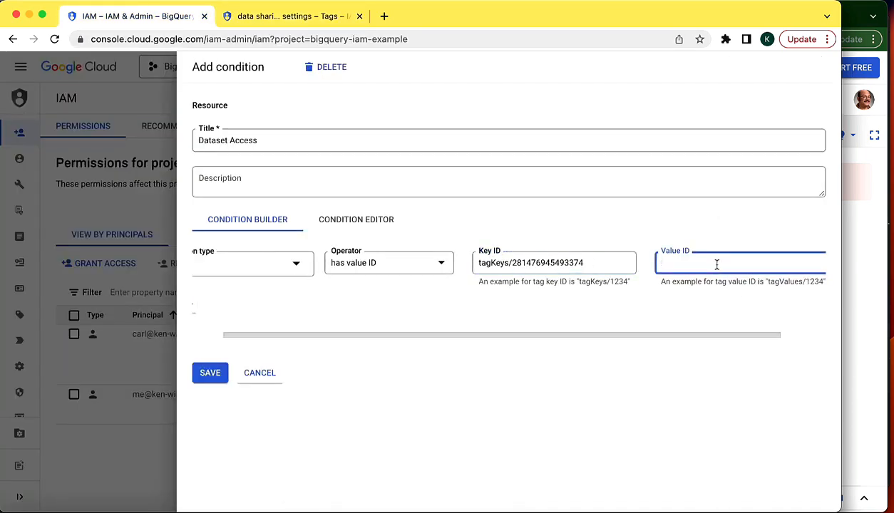
key("super+v")
Save the Dataset Access condition and the new principal's access grant.
left_click_drag(280, 338, 207, 335)
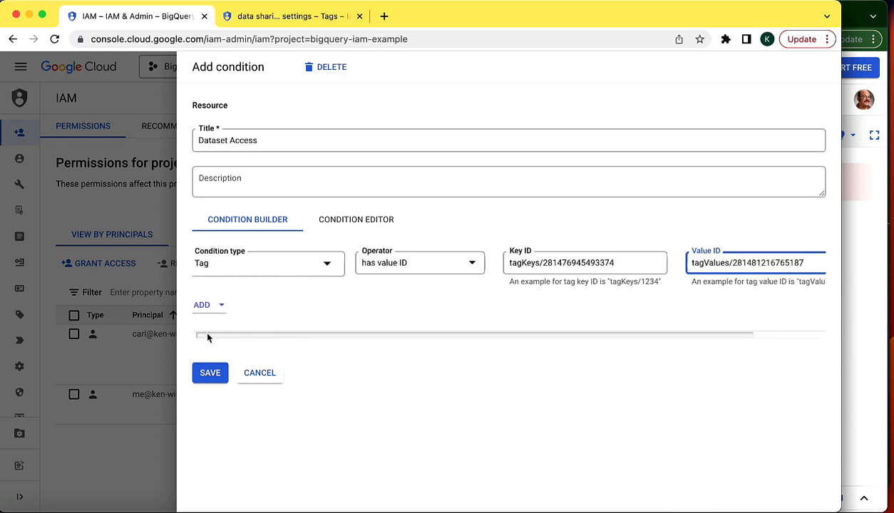
left_click(210, 374)
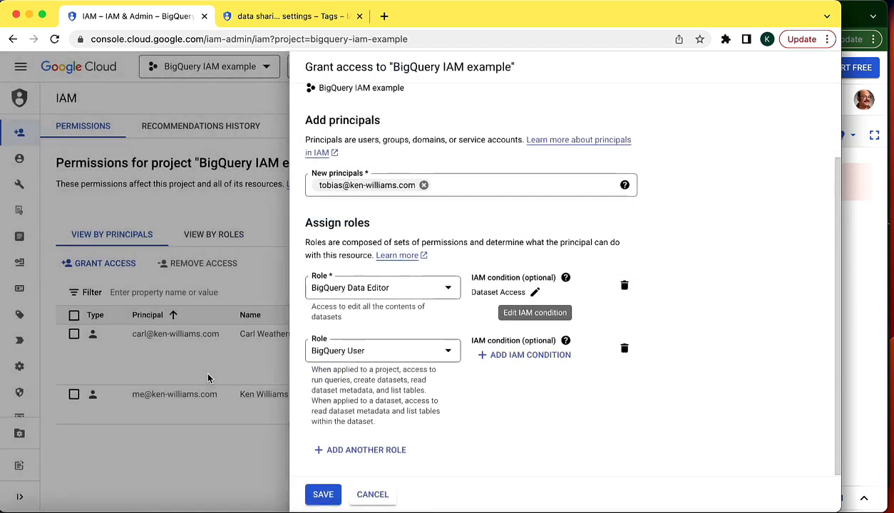
left_click(327, 493)
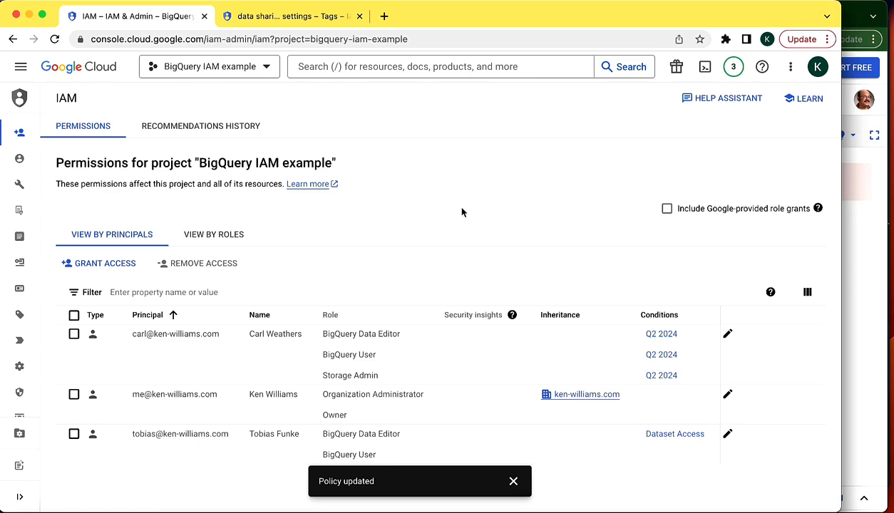
In the BigQuery SQL workspace, view the user_sample table and the dataset info of user_data in the bigquery-iam-example project.
left_click(21, 69)
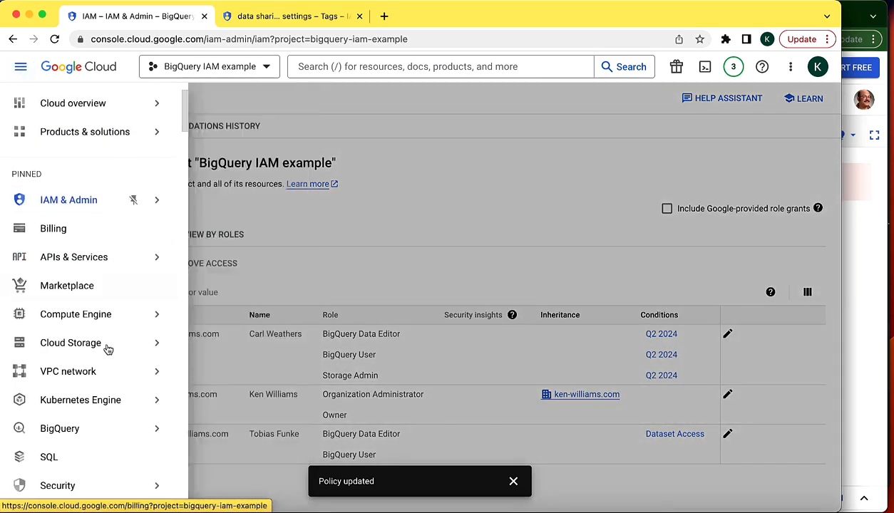
mouse_move(93, 440)
left_click(206, 128)
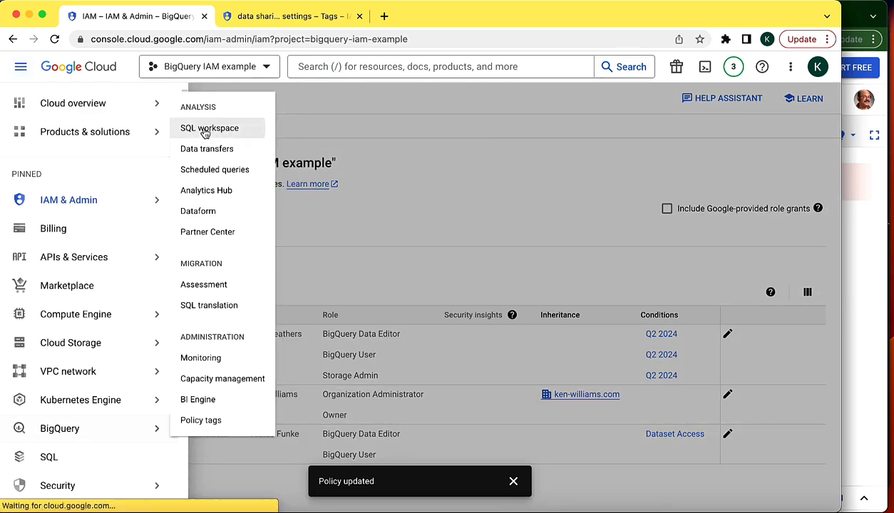
left_click(52, 194)
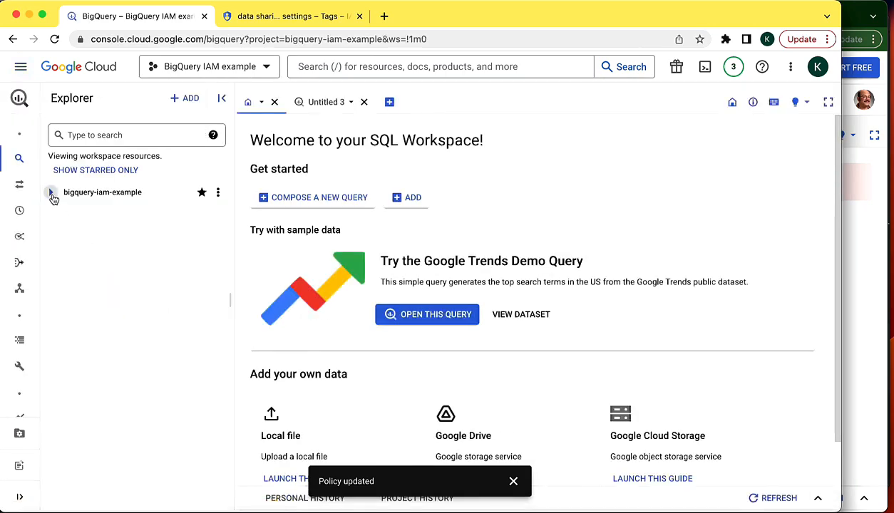
left_click(63, 266)
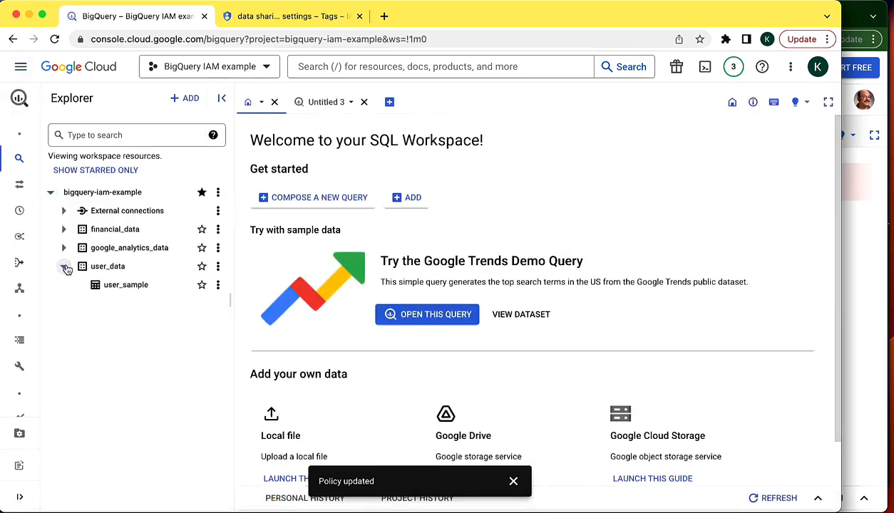
left_click(125, 291)
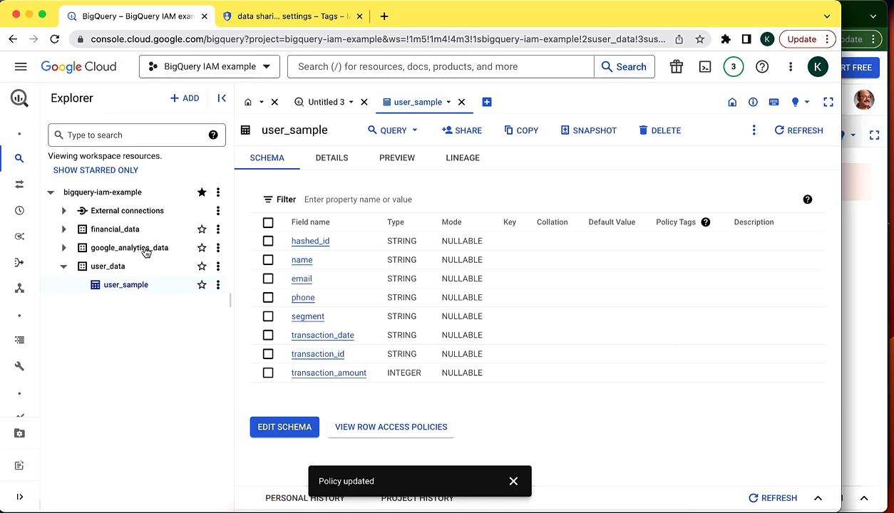
left_click(138, 272)
Load the user_data dataset's URL in the other browser window, signed in with the second account, to check its access.
left_click(226, 40)
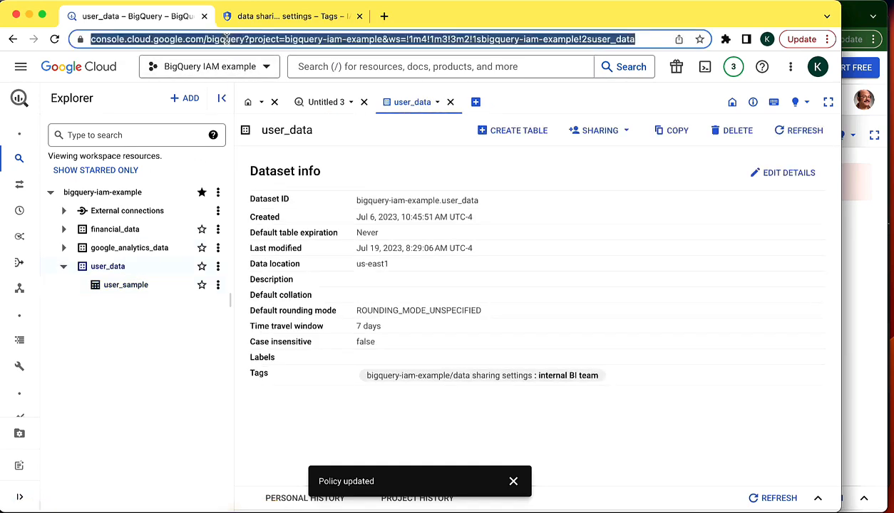
left_click(865, 300)
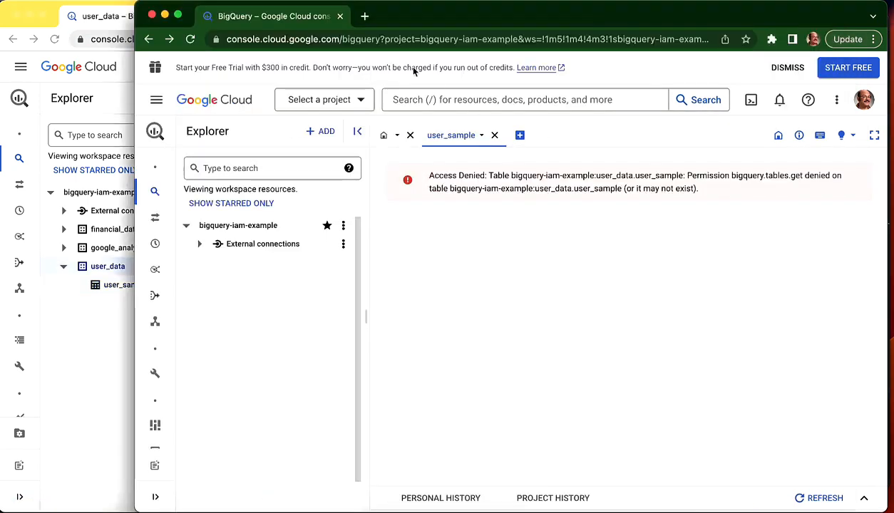
left_click(378, 39)
key("super+v")
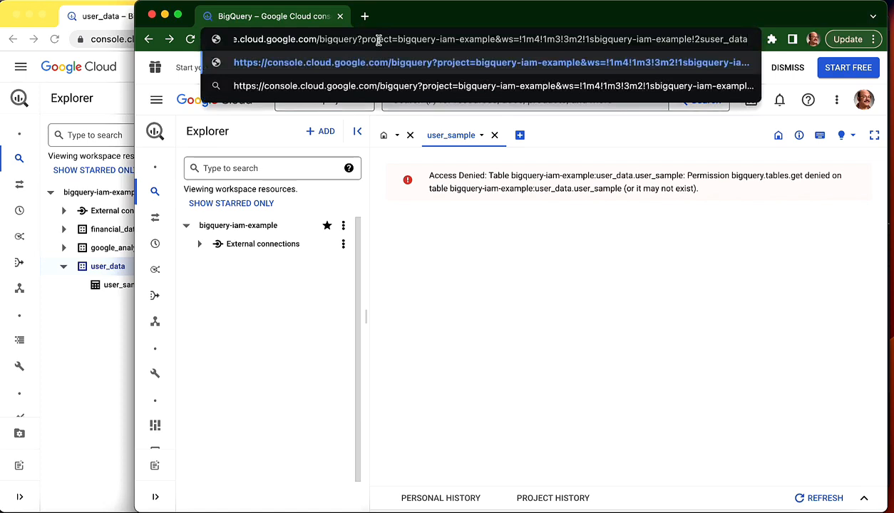
key("Return")
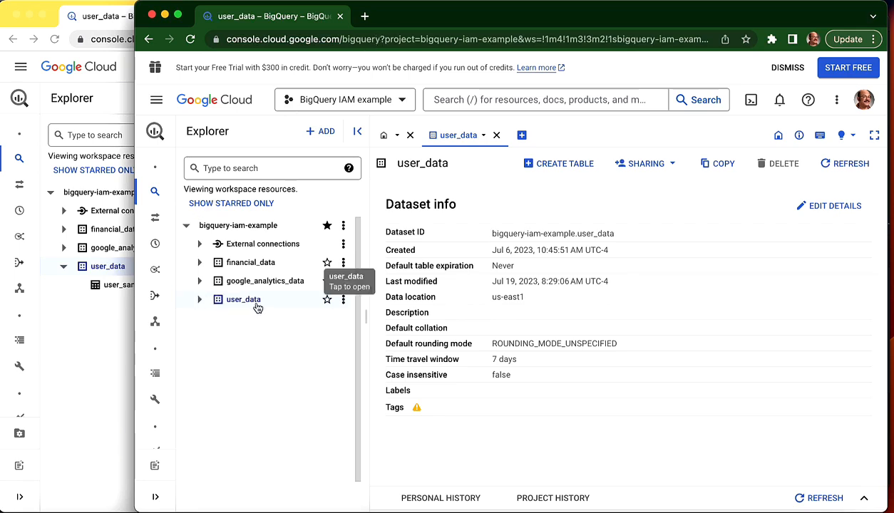
Expand the google_analytics_data and financial_data datasets to check which tables the second account can see.
left_click(200, 281)
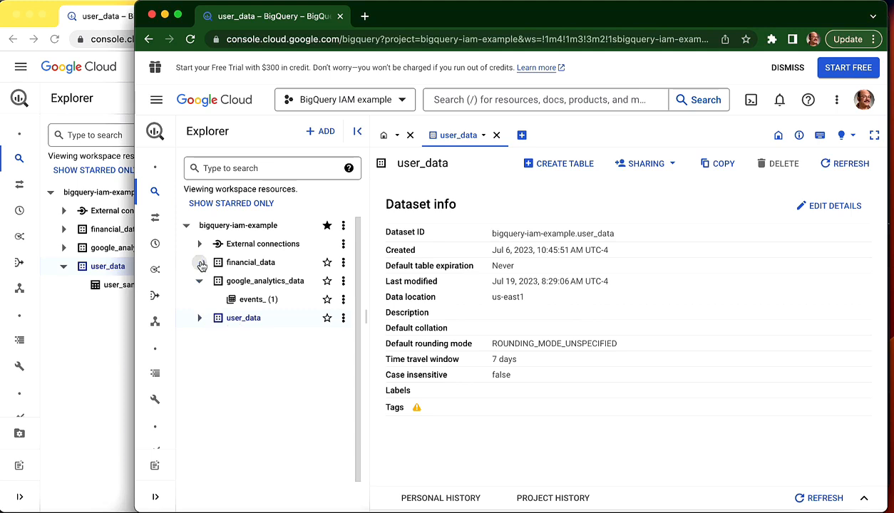
left_click(200, 263)
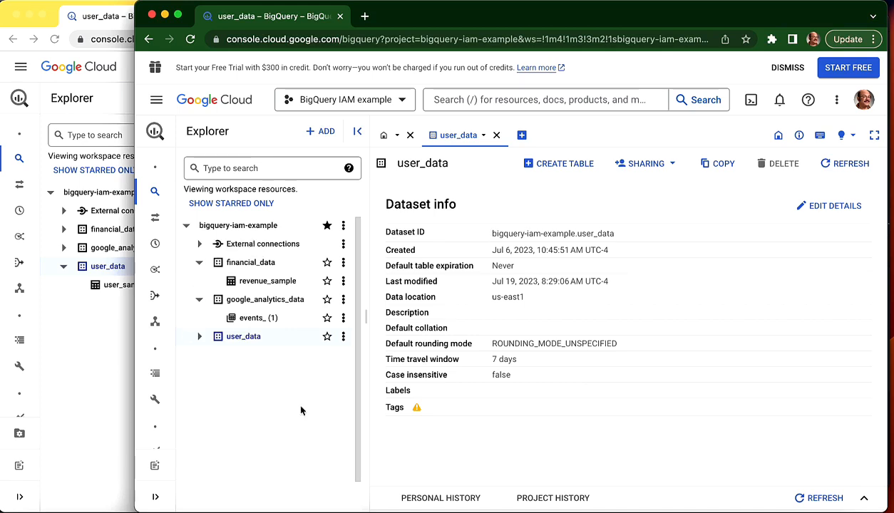
In the admin account's window, open the BigQuery IAM example project's IAM permissions and edit the principal with the Dataset Access condition.
left_click(92, 373)
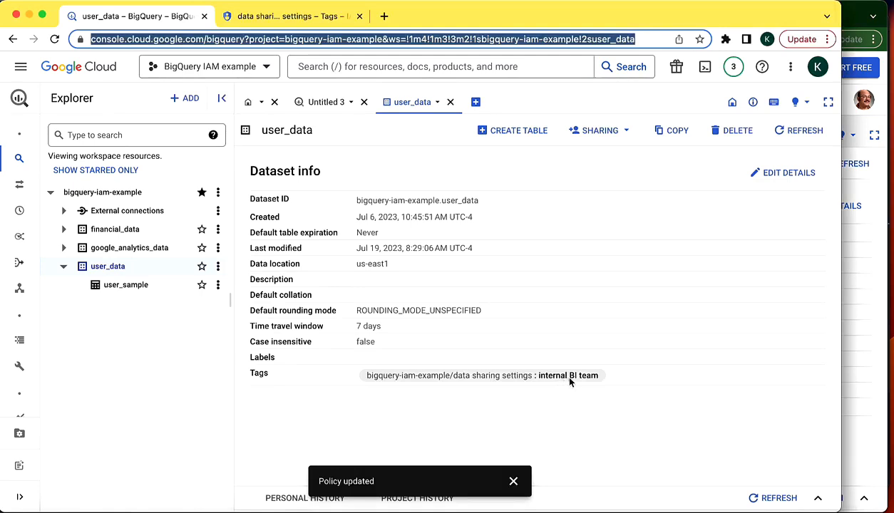
left_click(21, 66)
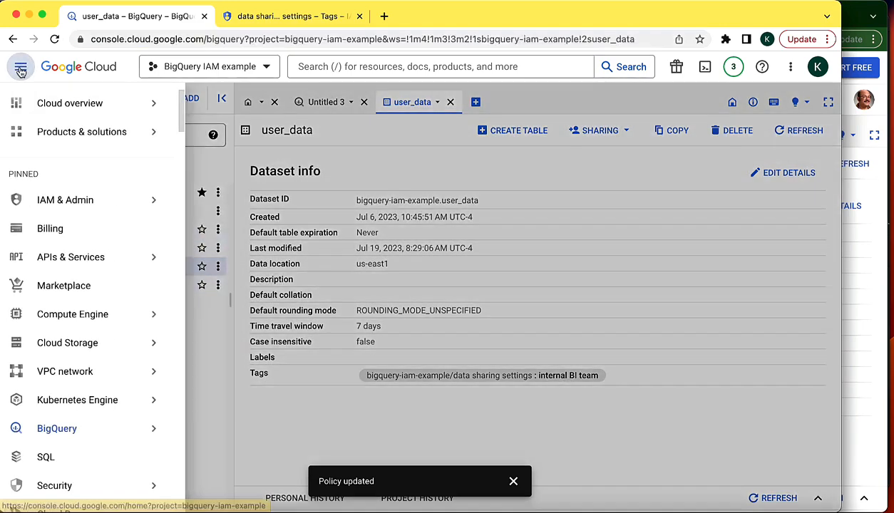
mouse_move(66, 197)
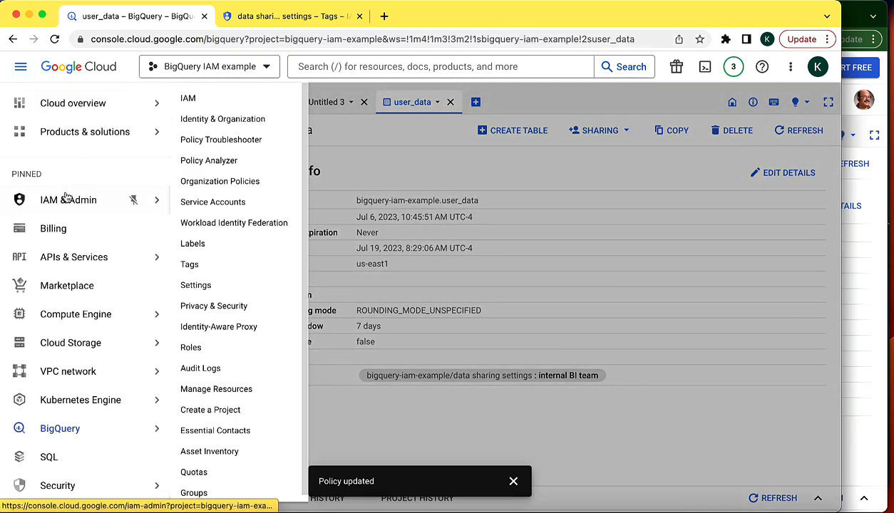
left_click(197, 98)
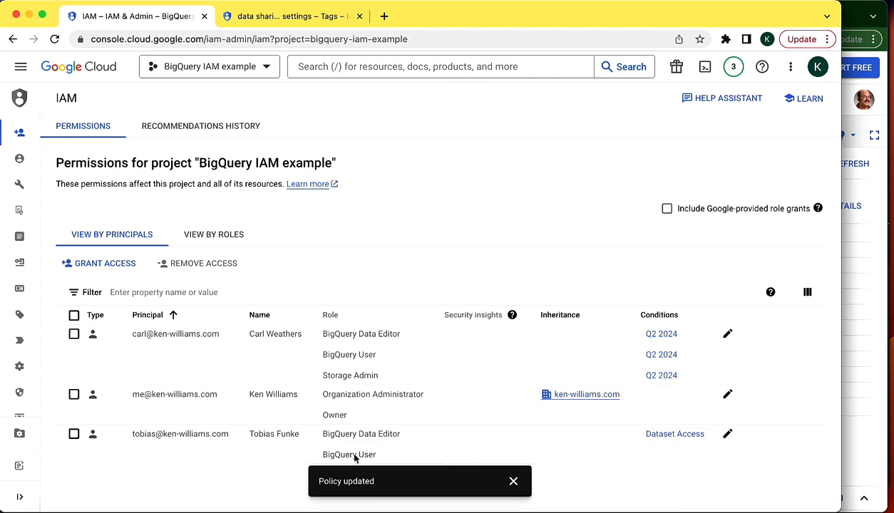
left_click(727, 435)
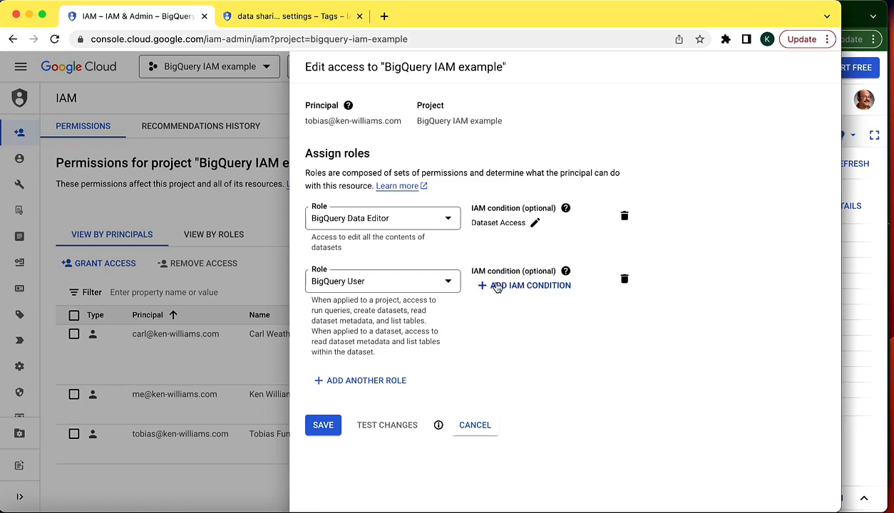
Add an IAM condition titled "Data Access" to the BigQuery User role, with condition type Tag and operator "has value ID".
left_click(529, 286)
left_click(248, 155)
type("Data Access")
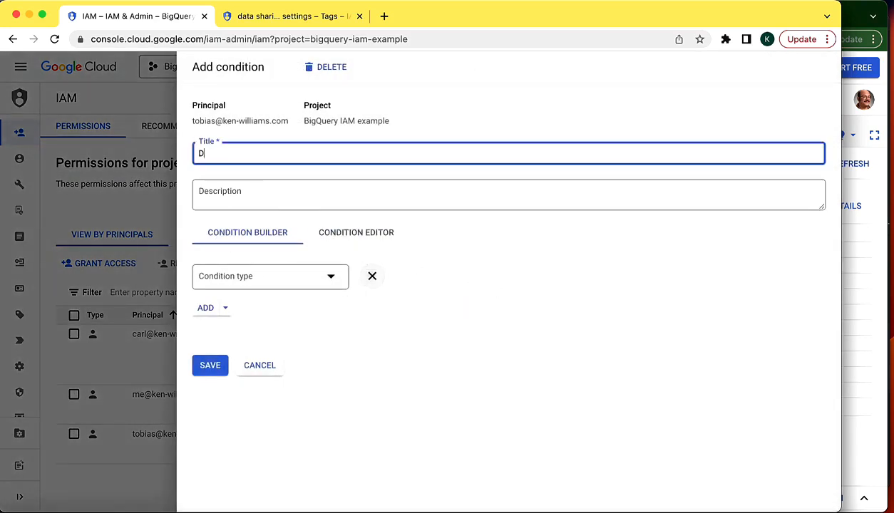
left_click(330, 278)
mouse_move(349, 335)
left_click(419, 389)
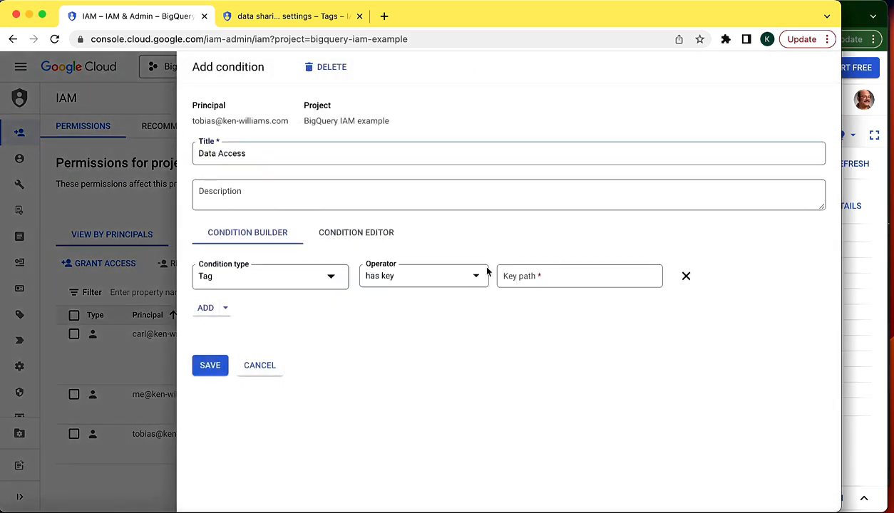
left_click(423, 277)
left_click(399, 349)
left_click(285, 16)
left_click_drag(466, 176, 359, 177)
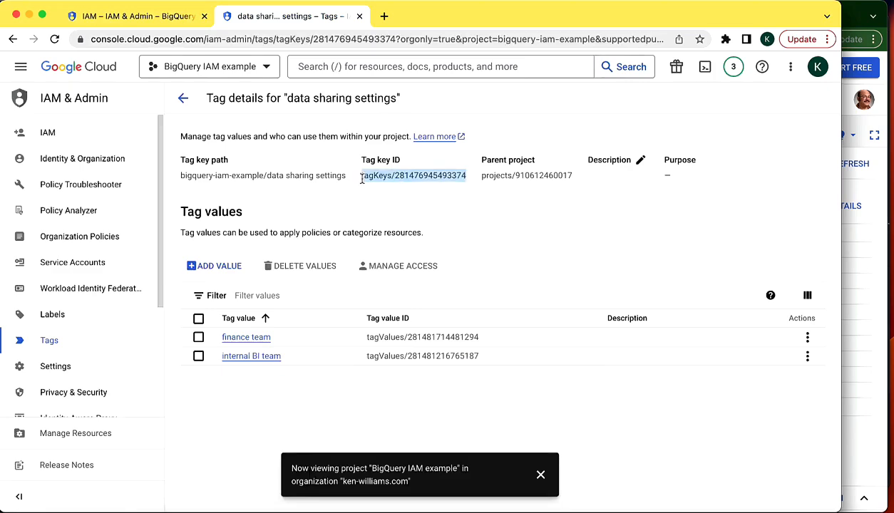
key("super+c")
left_click(172, 20)
left_click(586, 276)
key("super+v")
left_click(277, 16)
left_click(350, 384)
left_click_drag(479, 356, 360, 359)
key("super+c")
left_click(150, 16)
left_click(720, 278)
key("super+v")
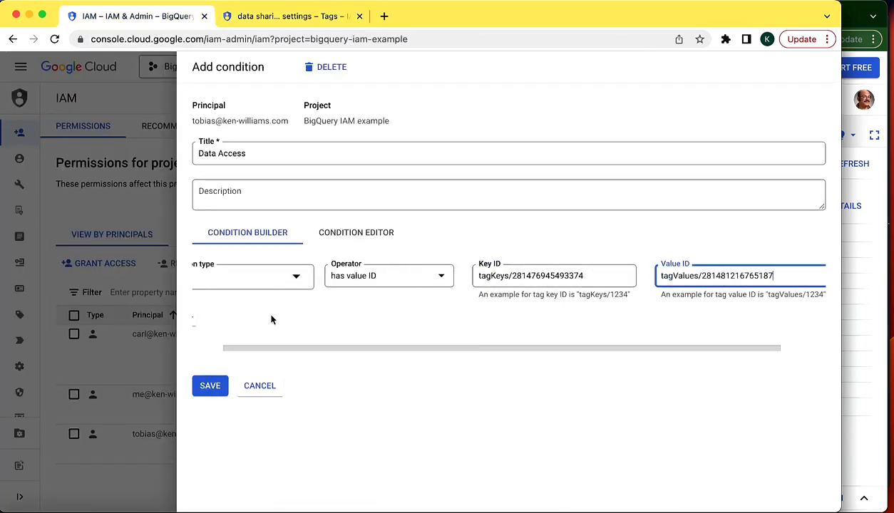
left_click(209, 386)
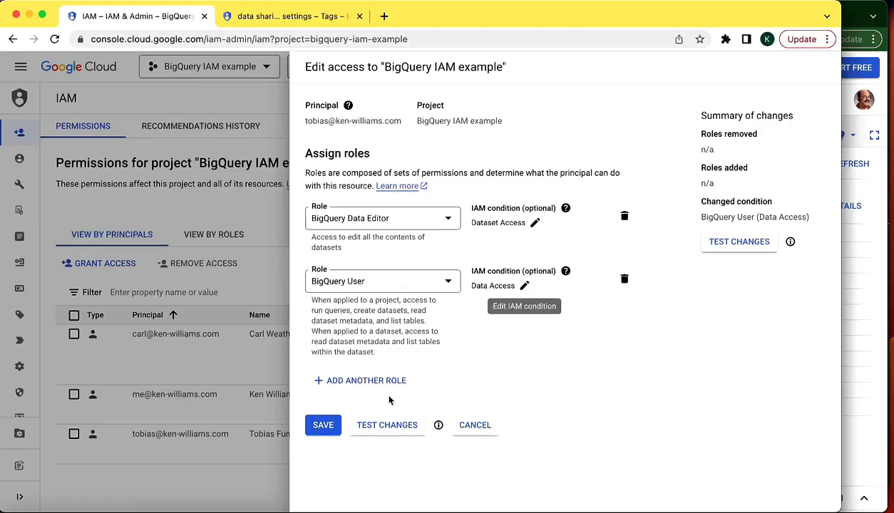
left_click(323, 426)
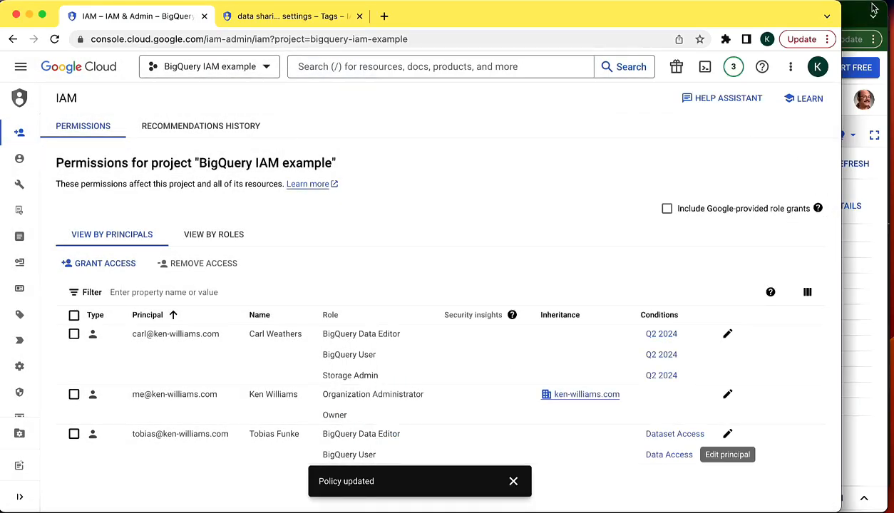
Reload BigQuery in the second account's window and view the google_analytics_data and user_data datasets to recheck its access.
left_click(845, 8)
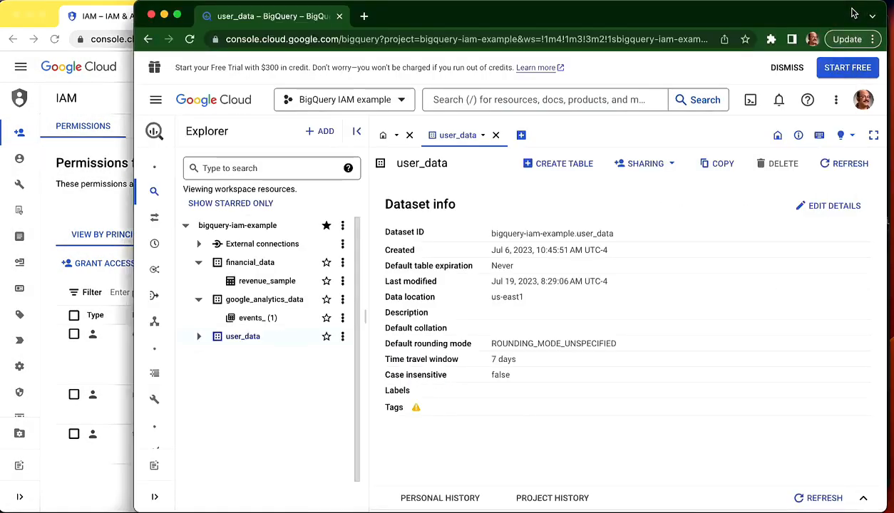
left_click(291, 41)
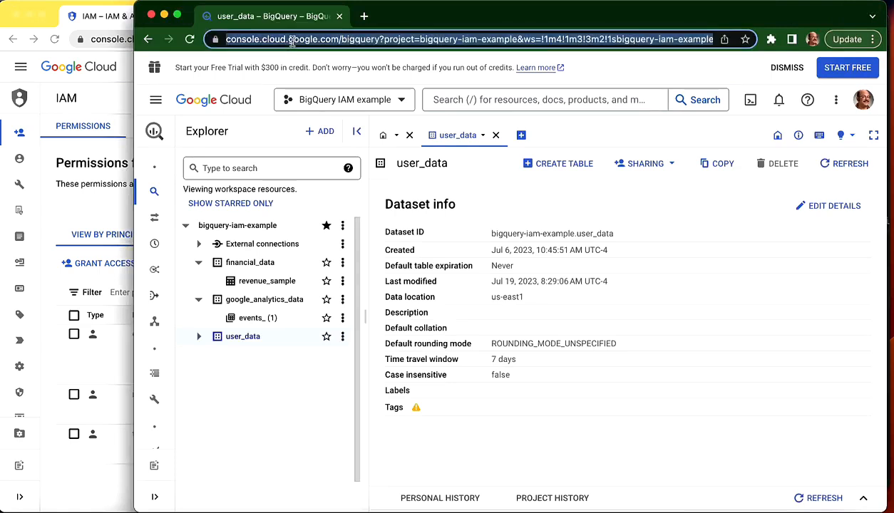
key("Return")
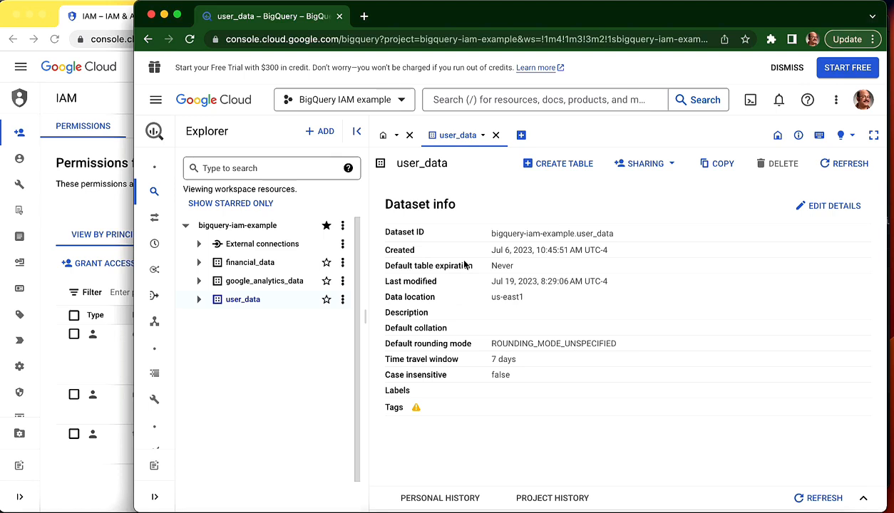
left_click(244, 283)
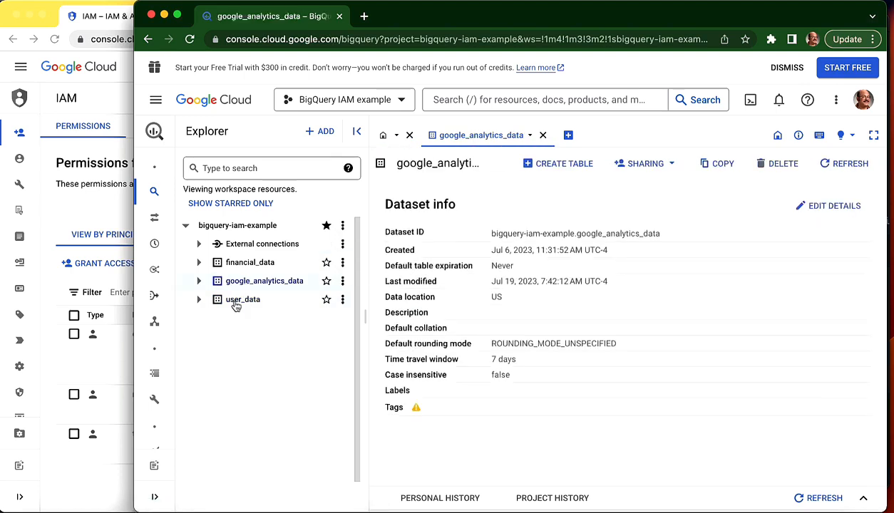
left_click(236, 302)
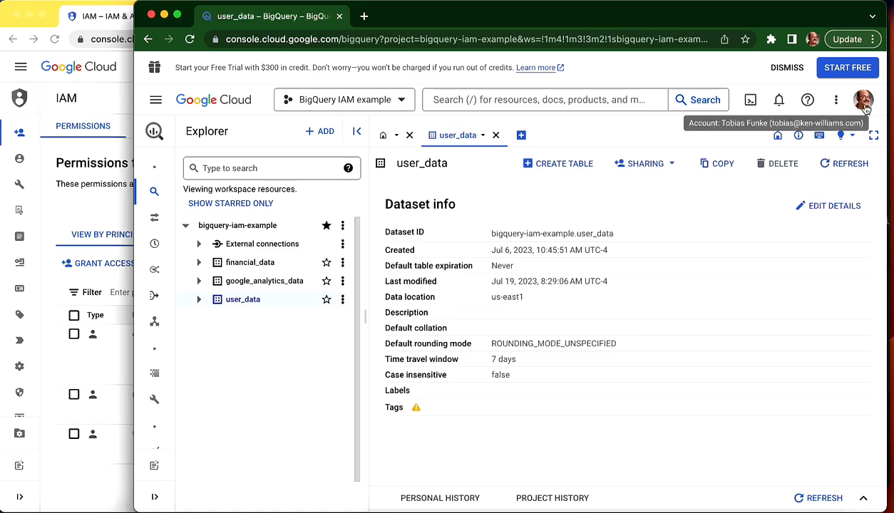
key("super+alt+j")
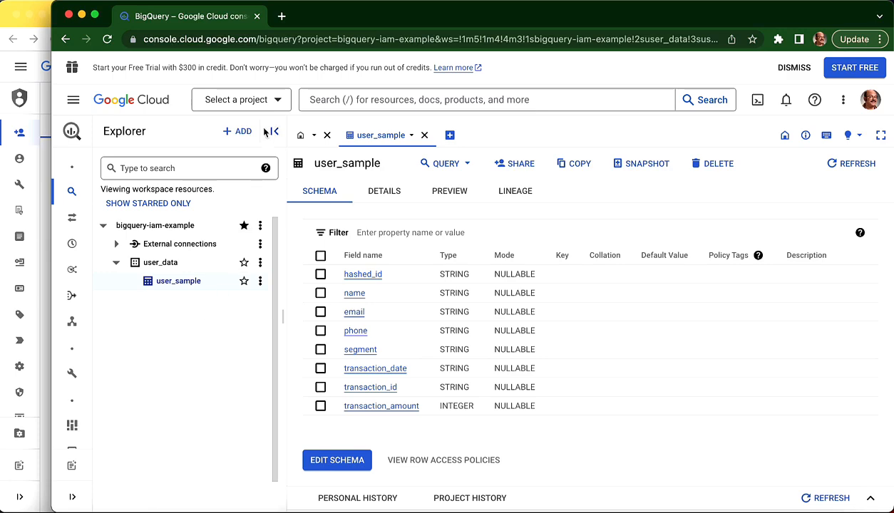
Check the recent, starred and full project lists available to the second account, and close the project picker.
left_click(222, 110)
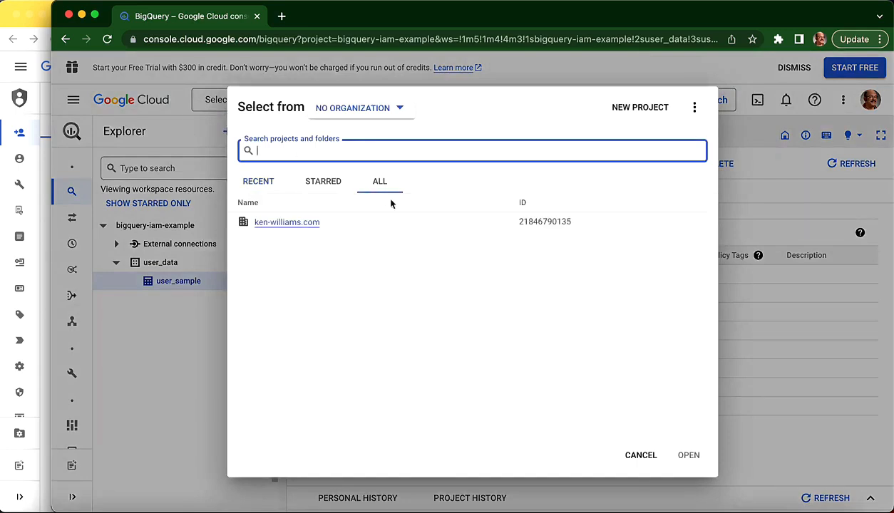
left_click(333, 184)
left_click(257, 184)
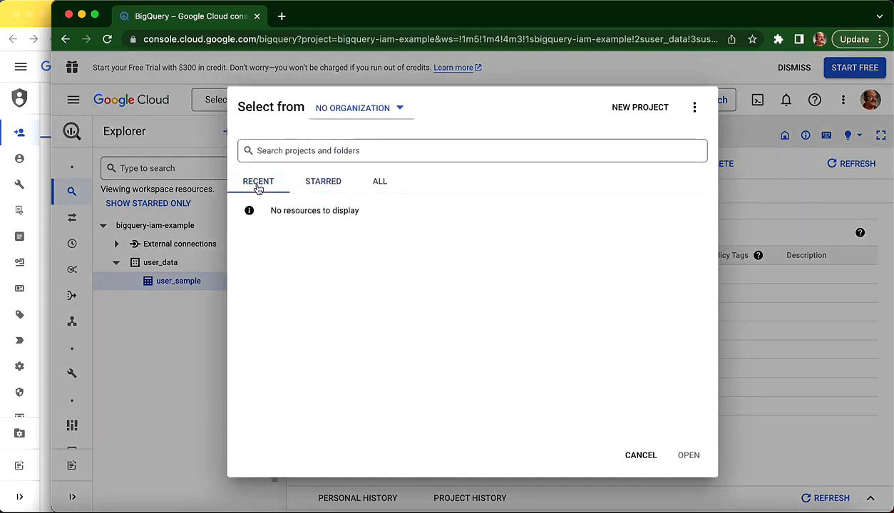
left_click(330, 184)
left_click(378, 182)
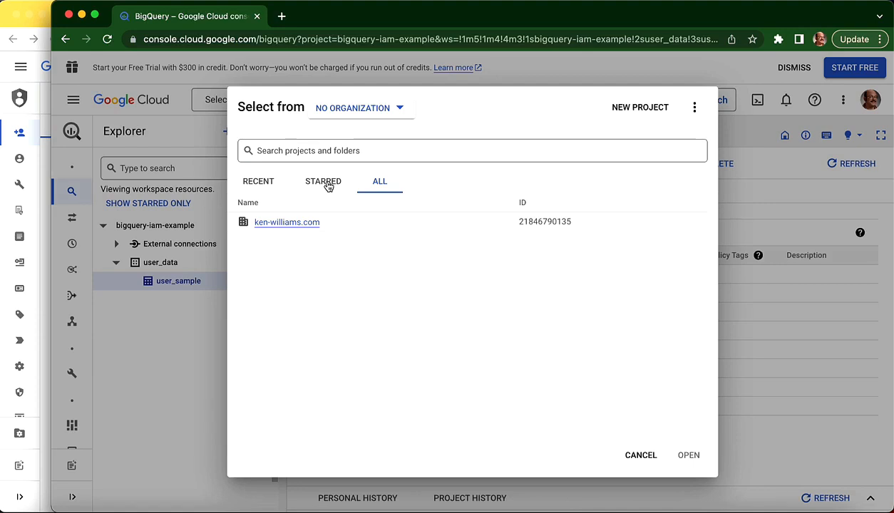
left_click(45, 7)
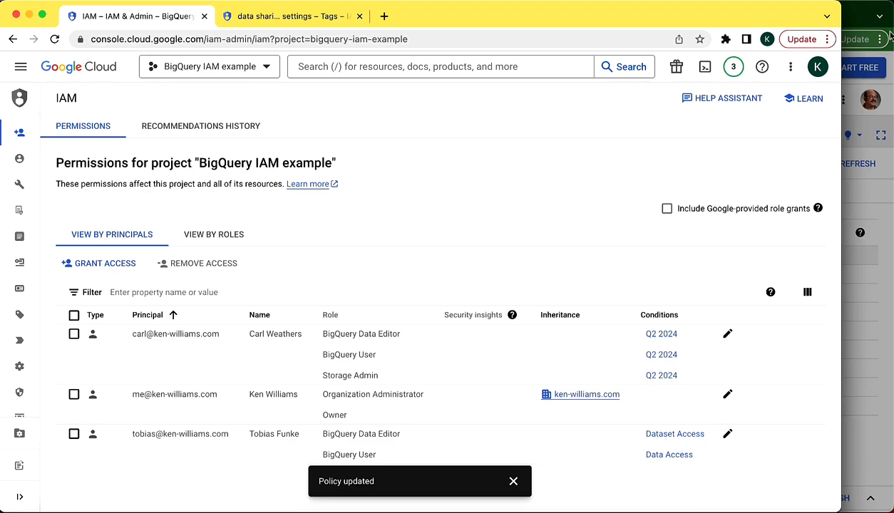
left_click(849, 16)
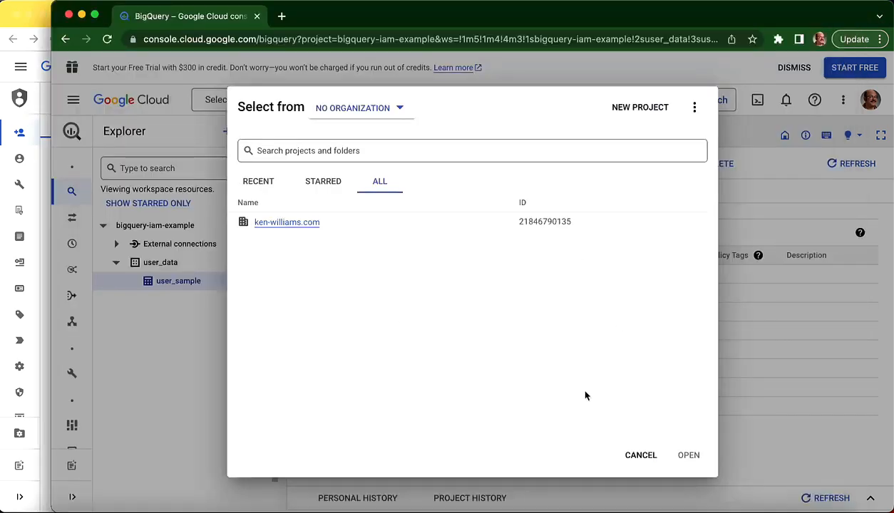
left_click(631, 454)
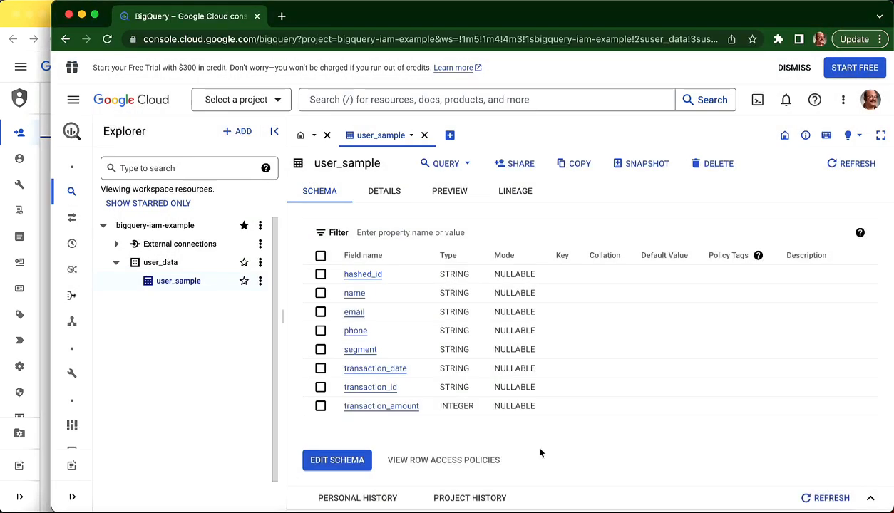
Query the email field from bigquery-iam-example.user_data.user_sample with LIMIT 1000, run the query and dismiss the resulting dialog.
left_click(449, 165)
left_click(451, 184)
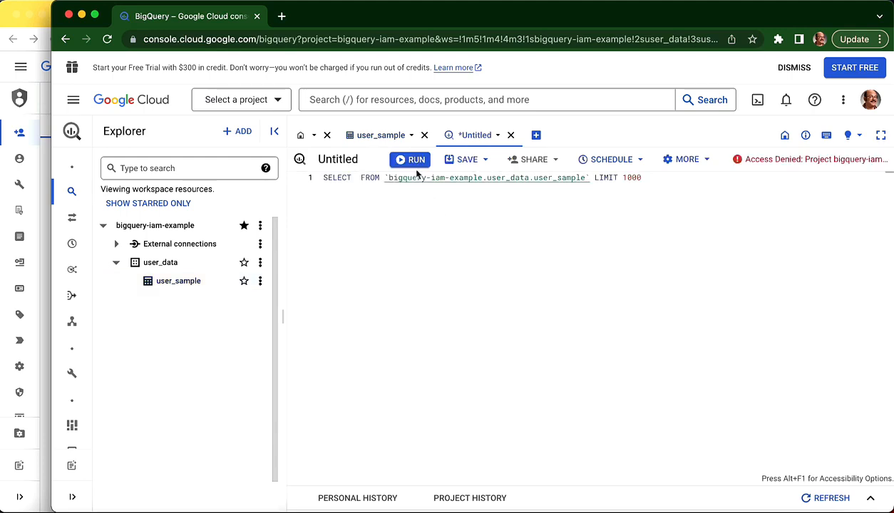
key("Right")
key("Return")
key("Left")
type("email")
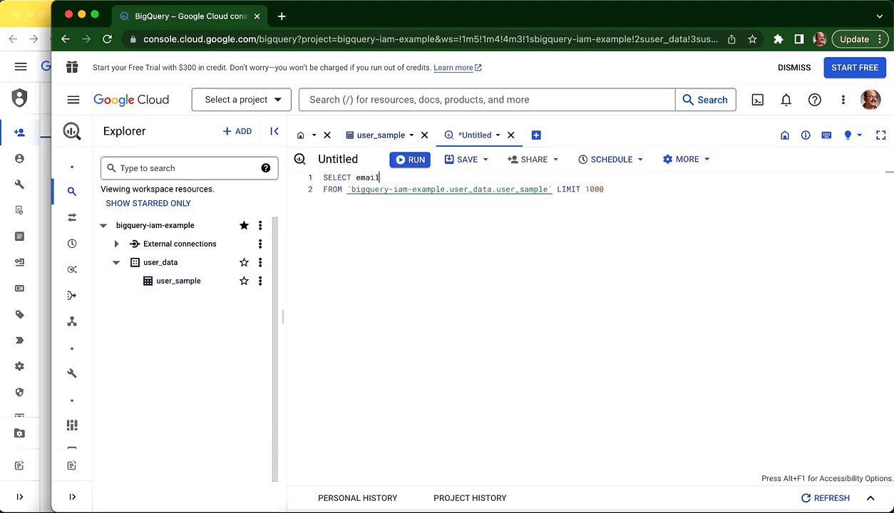
left_click(419, 159)
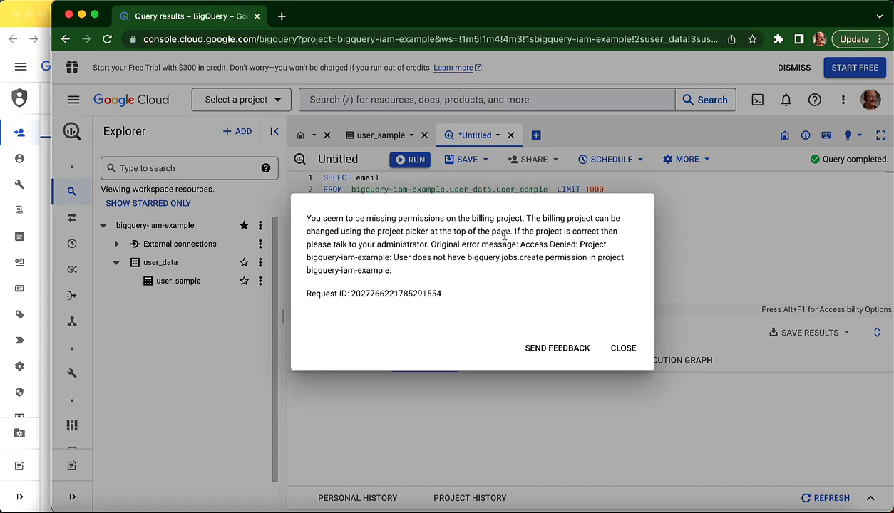
left_click(622, 348)
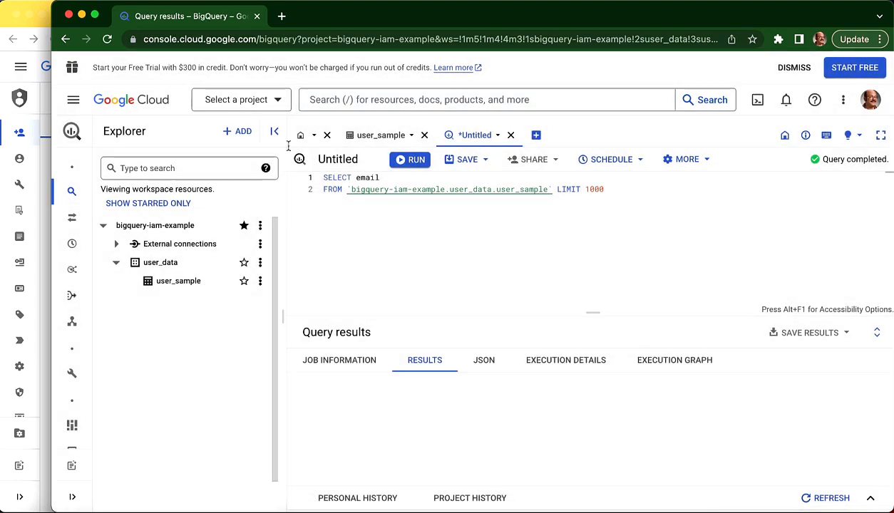
In the admin account's window, switch the IAM permissions page to the bigquery-bi-billing project.
left_click(32, 8)
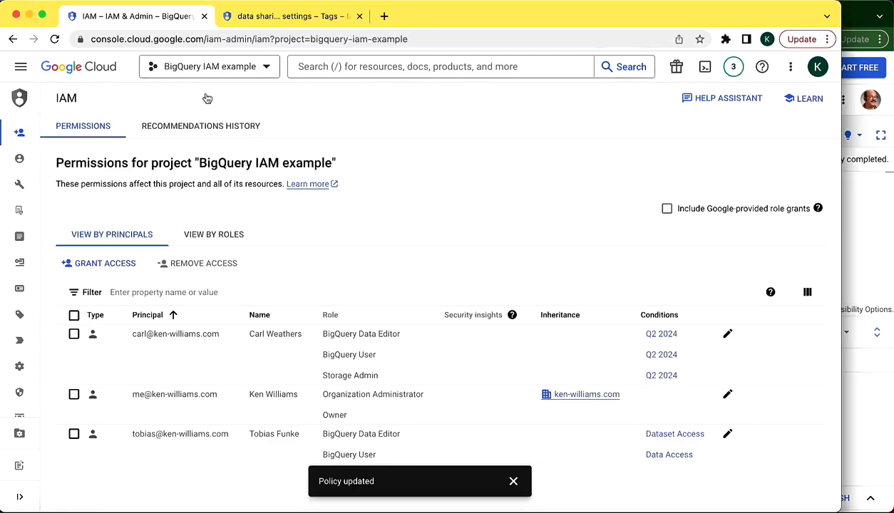
left_click(235, 67)
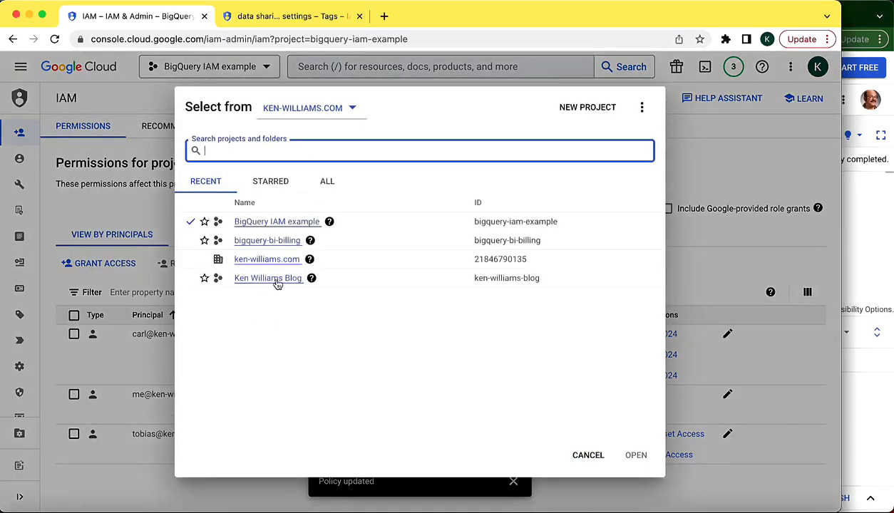
left_click(277, 240)
left_click(262, 243)
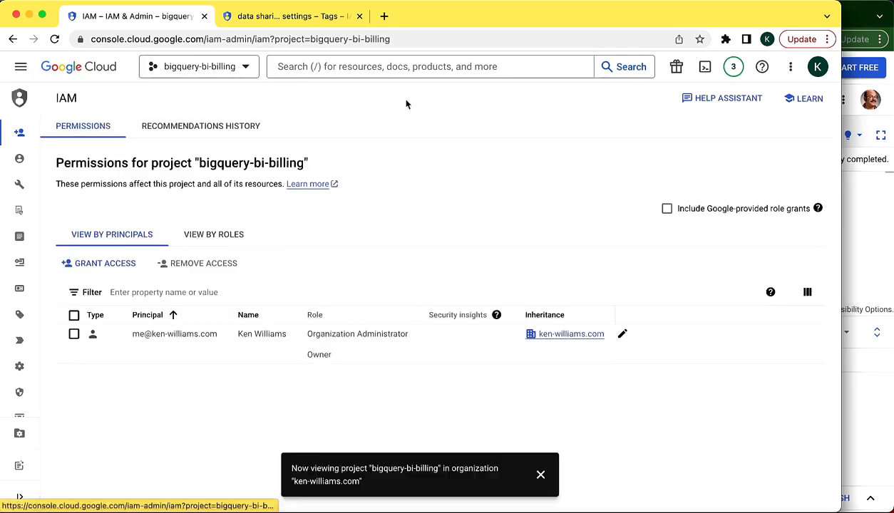
Start an access grant on bigquery-bi-billing and enter the second account's e-mail as the new principal.
left_click(100, 263)
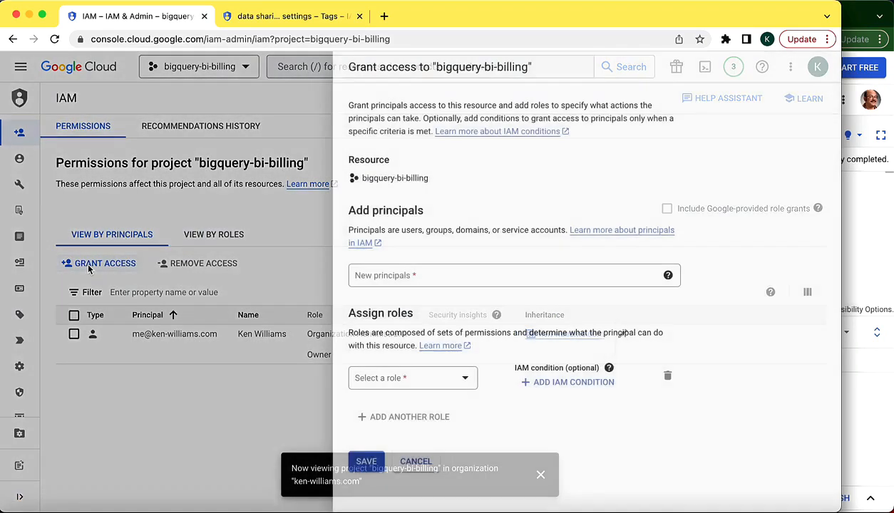
left_click(386, 279)
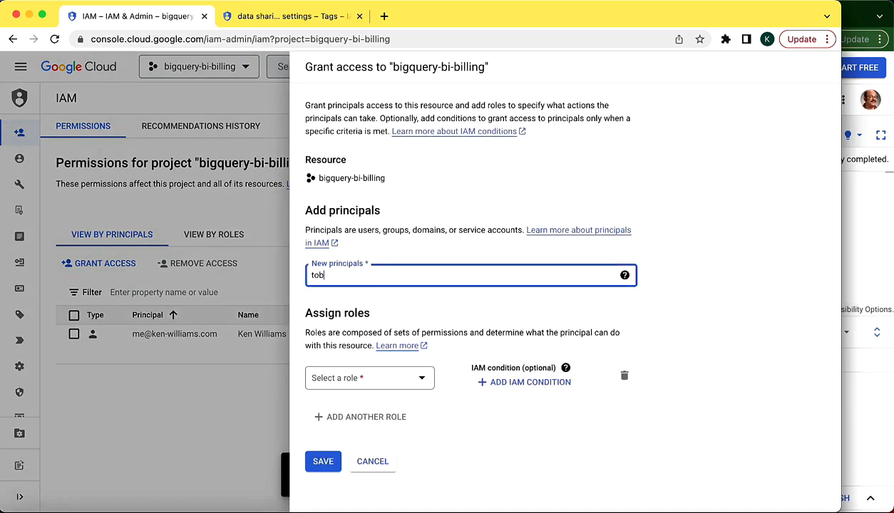
key("Down")
key("Return")
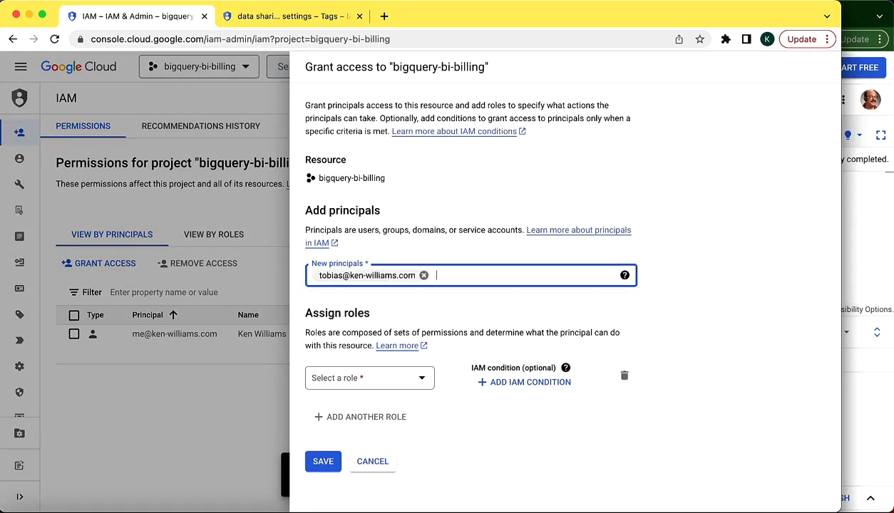
Assign the BigQuery Data Editor role to the new principal on bigquery-bi-billing.
left_click(404, 381)
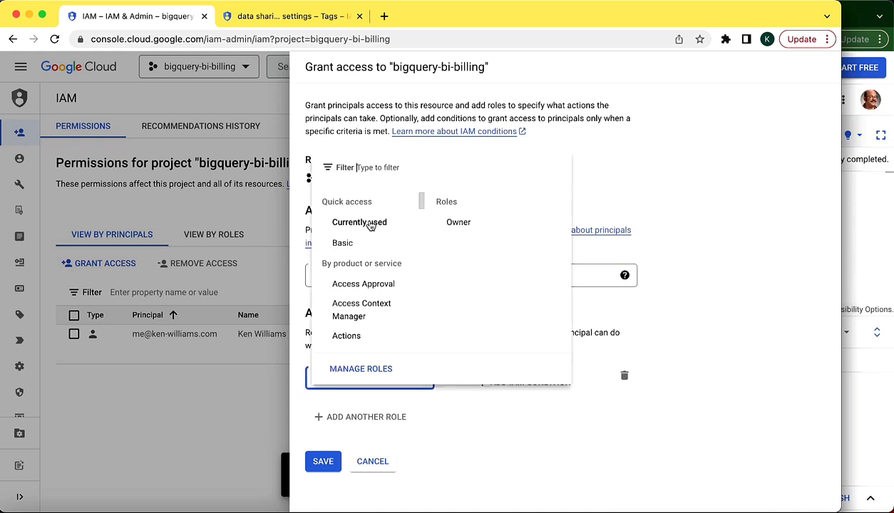
scroll(370, 316, "down", 10)
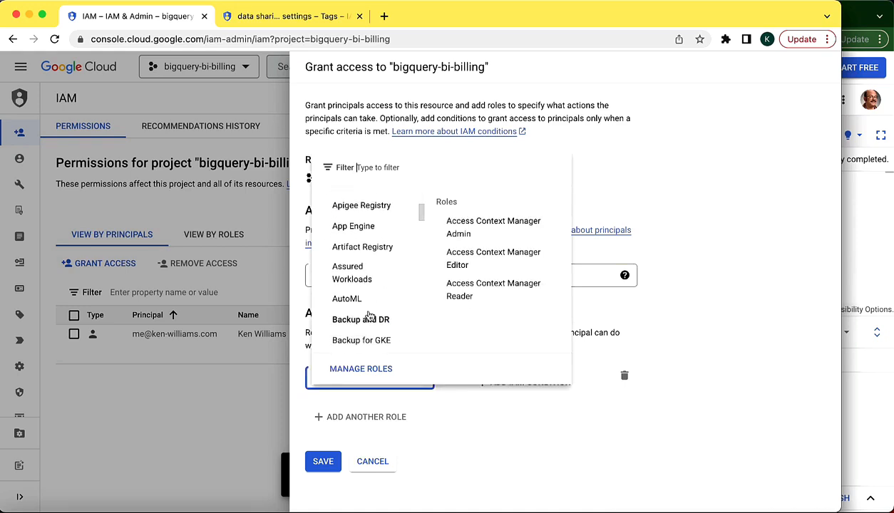
scroll(371, 316, "up", 5)
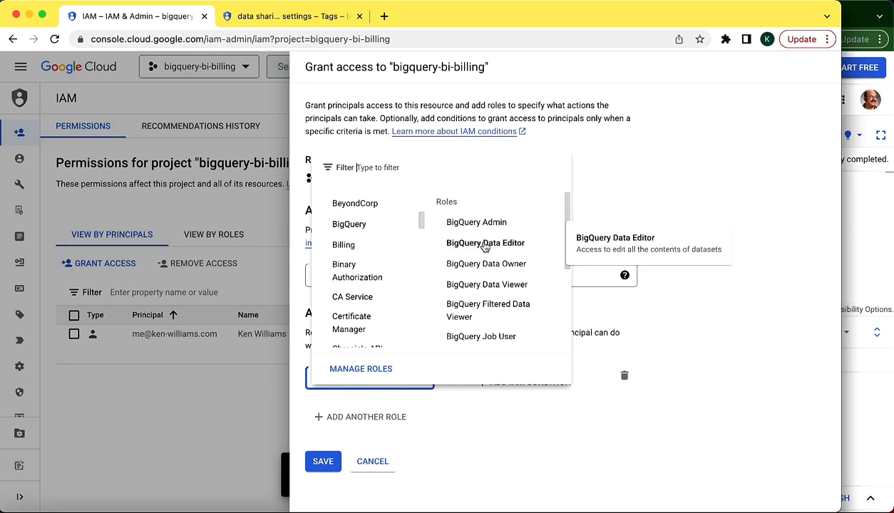
left_click(485, 243)
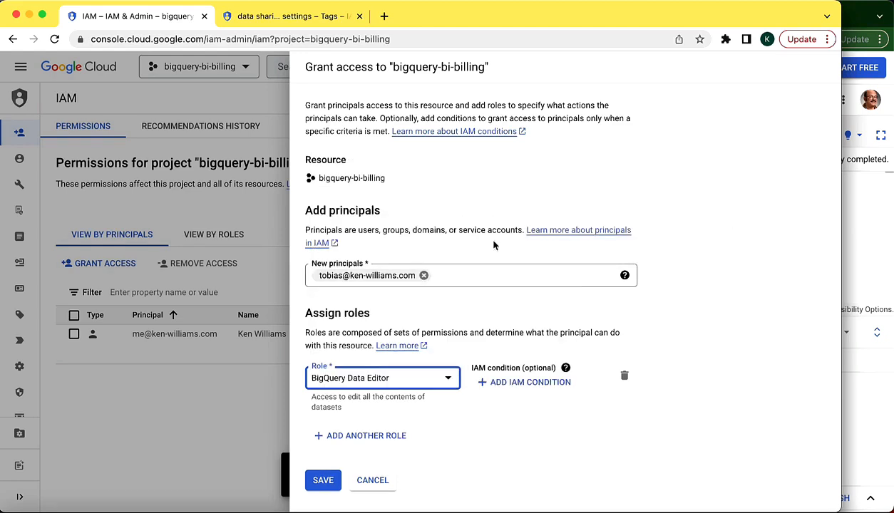
Add BigQuery User as a second role without an IAM condition and save the access grant.
left_click(366, 434)
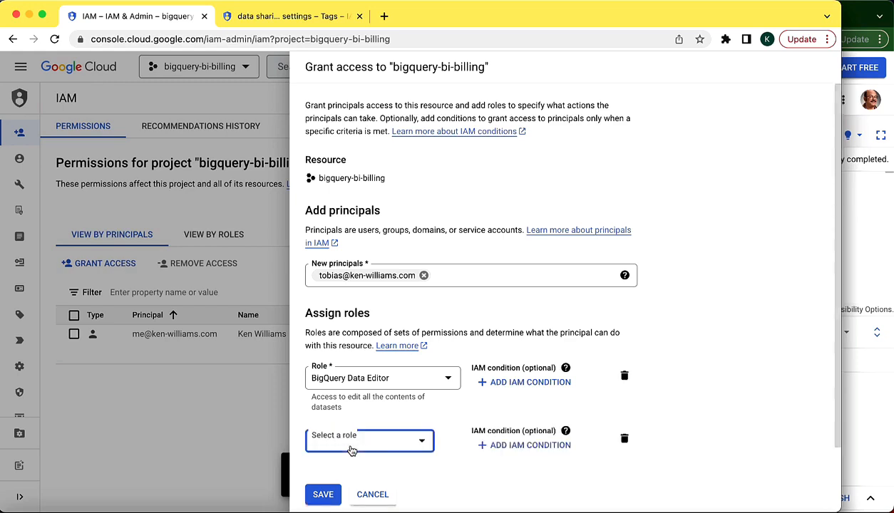
left_click(371, 447)
scroll(375, 349, "down", 5)
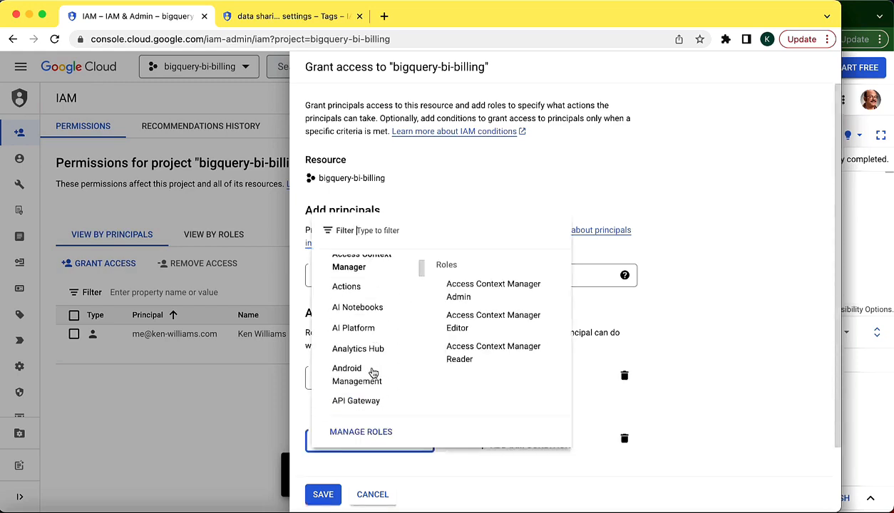
scroll(374, 328, "down", 4)
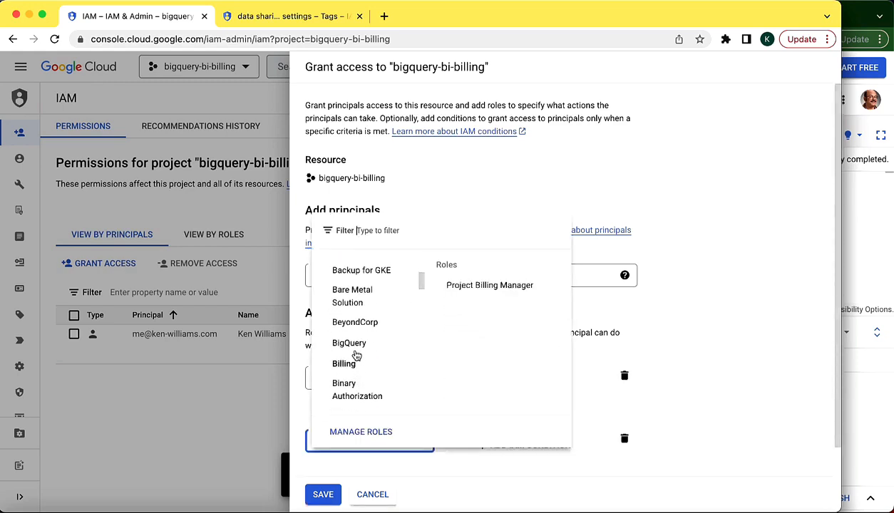
mouse_move(356, 345)
scroll(485, 343, "down", 2)
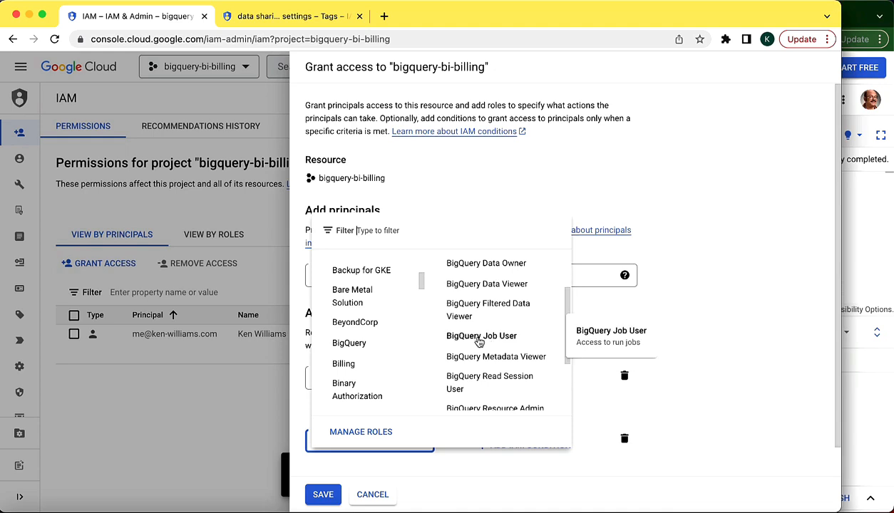
scroll(481, 343, "down", 2)
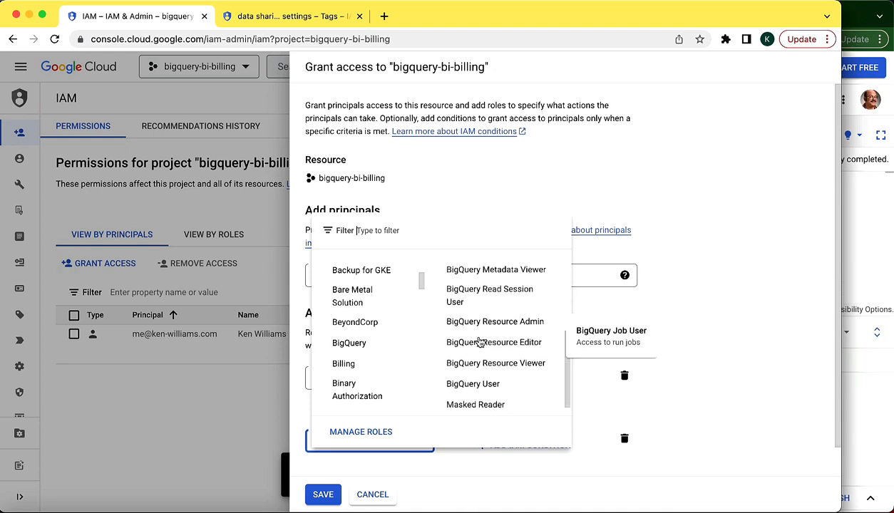
left_click(474, 380)
scroll(718, 357, "down", 2)
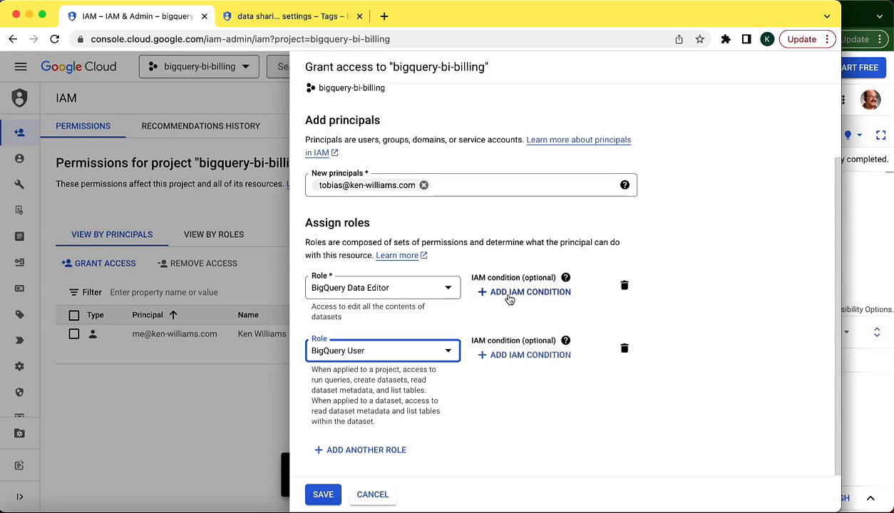
left_click(323, 493)
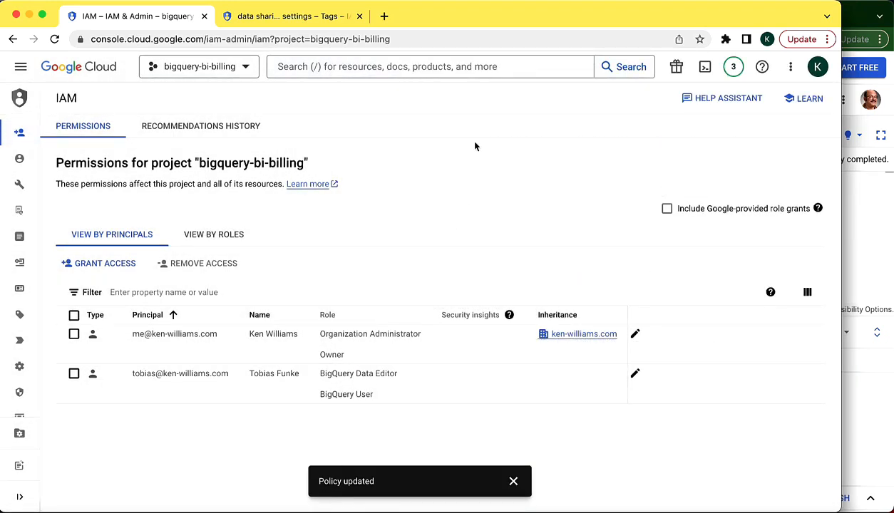
Switch to the second account's browser window and reload the BigQuery page, discarding the unsaved query.
left_click(845, 13)
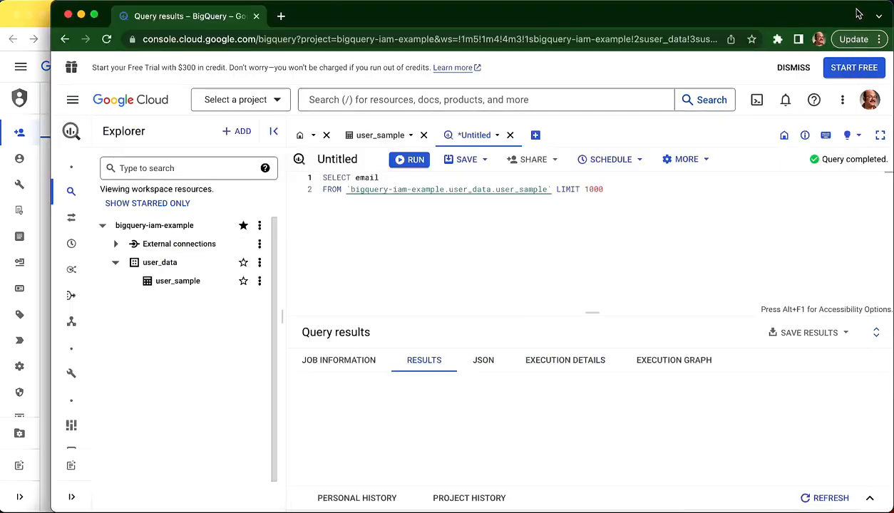
left_click(108, 39)
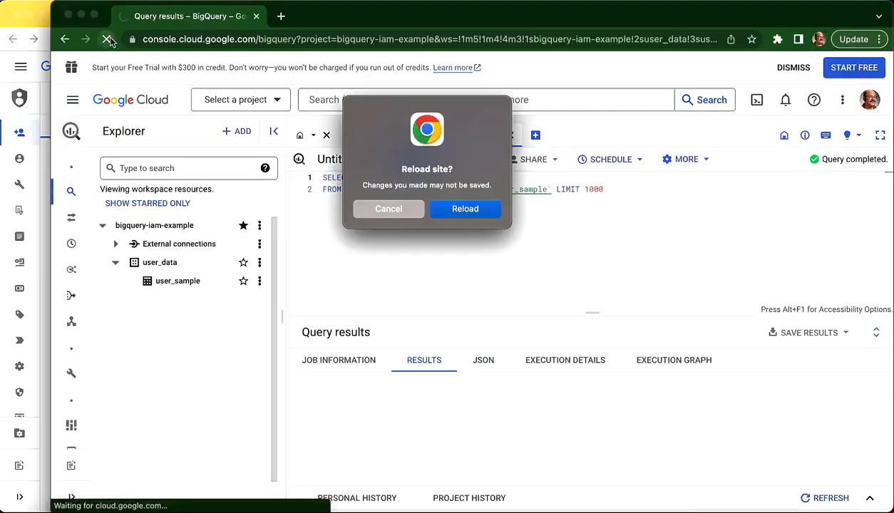
left_click(465, 208)
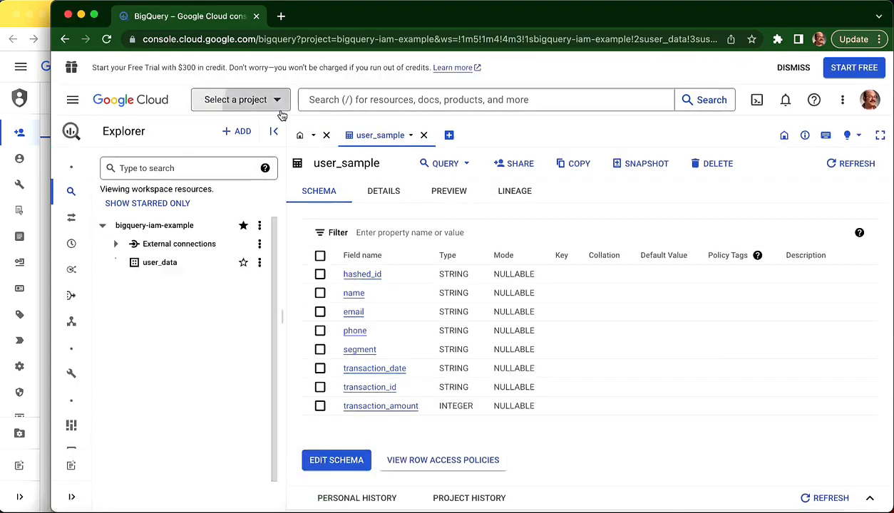
Check the full list of projects offered under the organization, and close the project picker.
left_click(280, 107)
left_click(378, 181)
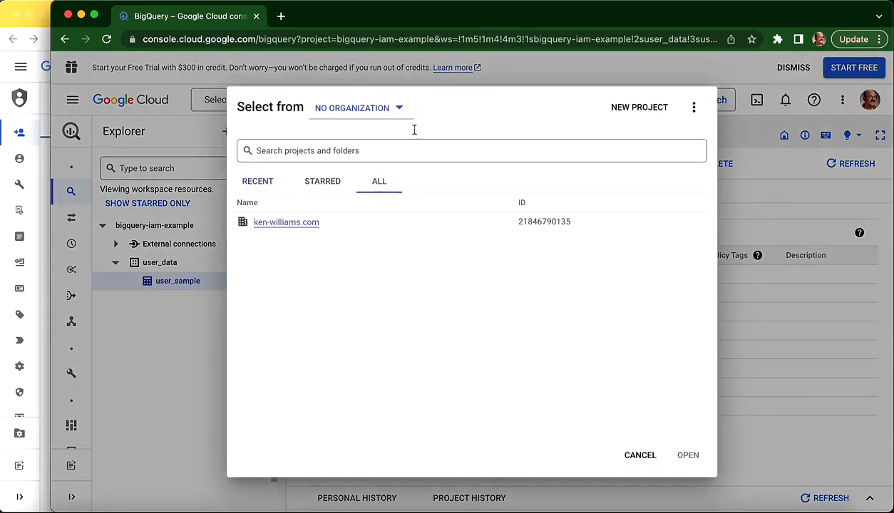
left_click(398, 109)
left_click(372, 133)
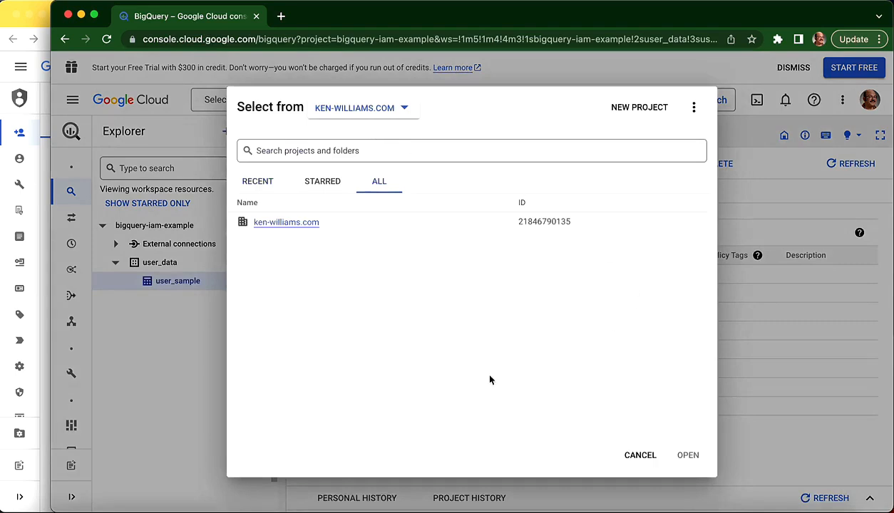
left_click(636, 456)
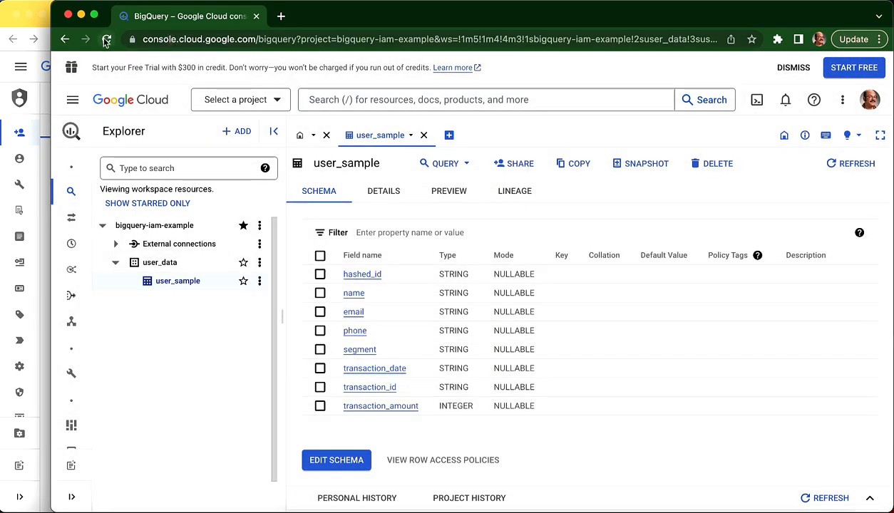
Replace the BigQuery browser tab with a fresh one and load console.cloud.google.com.
left_click(281, 15)
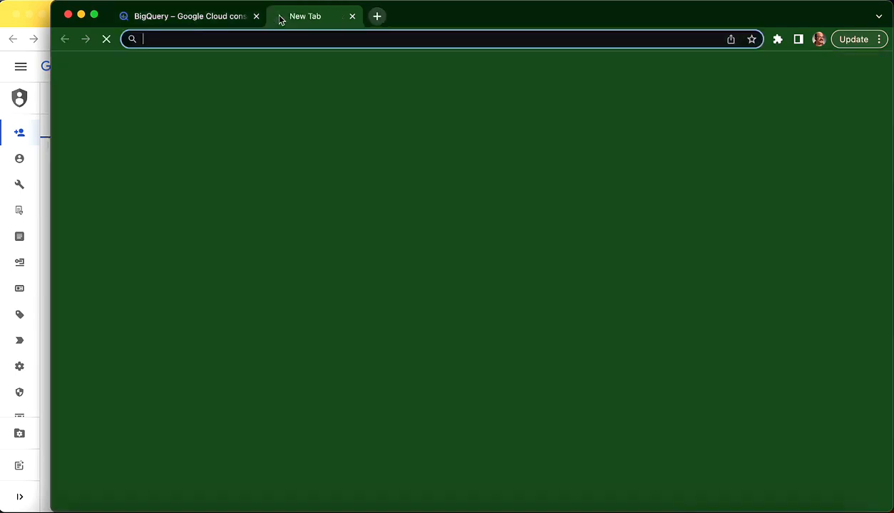
left_click(249, 21)
left_click(255, 16)
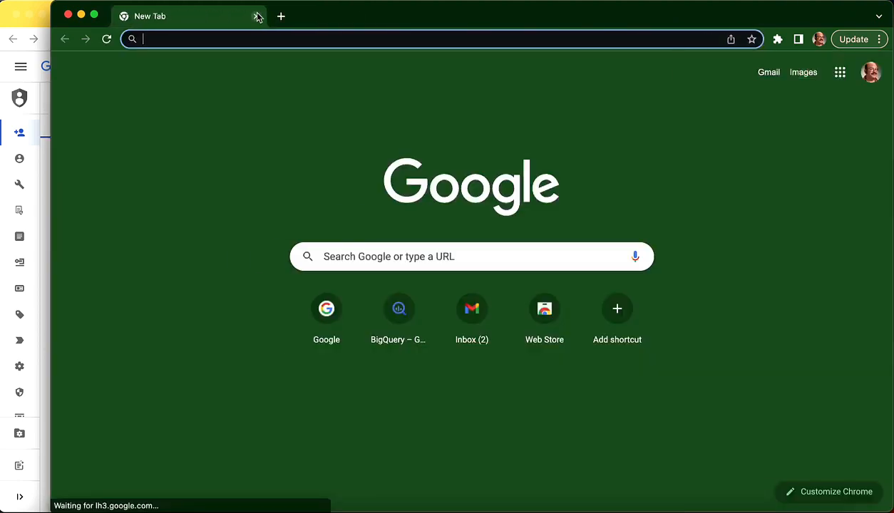
left_click(207, 39)
type("c")
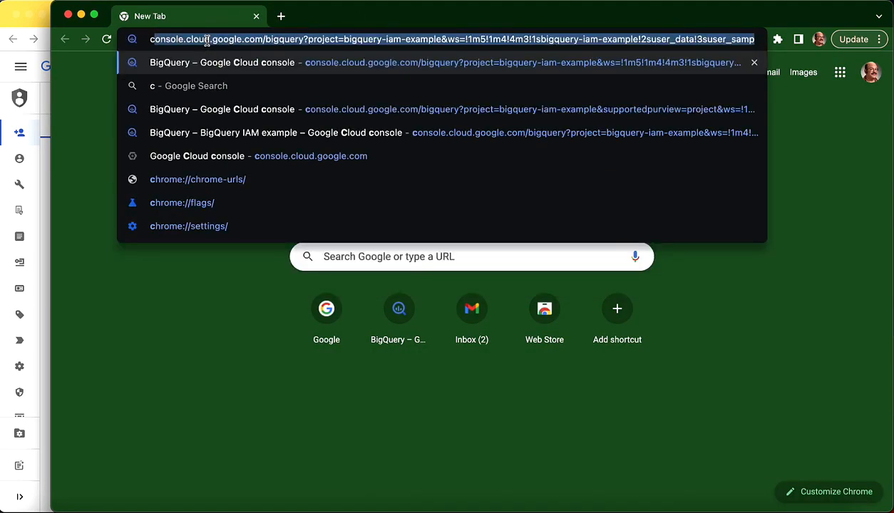
type("ons")
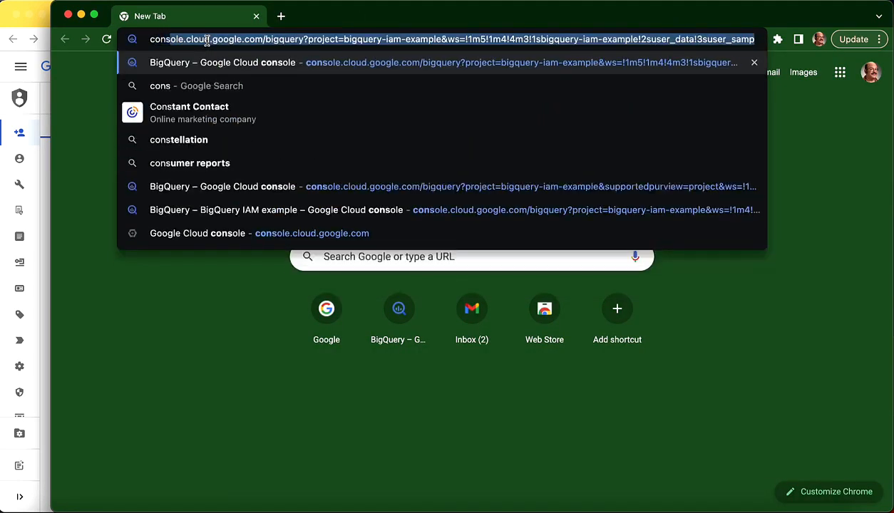
type("ol")
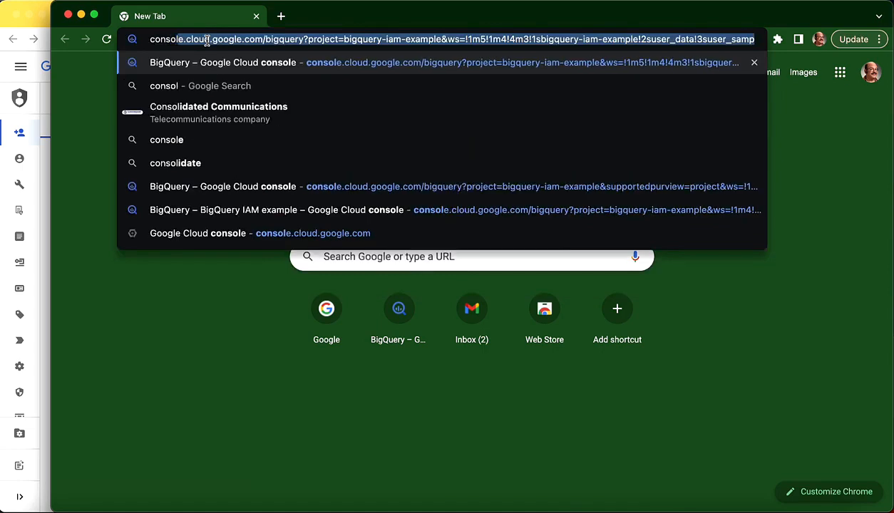
type("e.cloud.google.com")
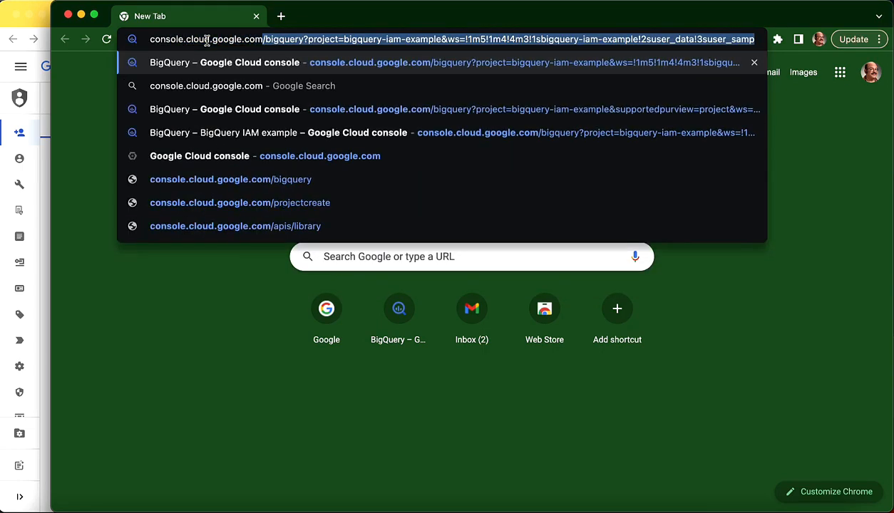
key("Return")
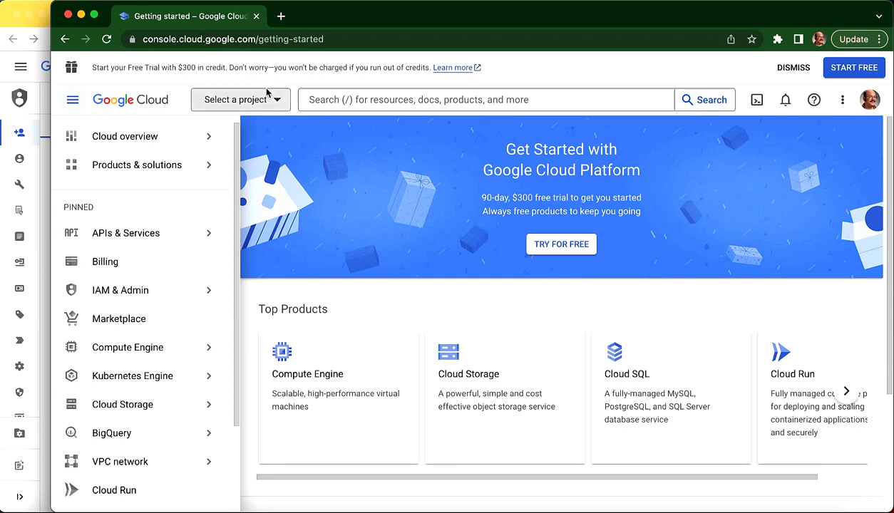
Select the bigquery-bi-billing project from the organization's full project list.
left_click(268, 97)
left_click(379, 184)
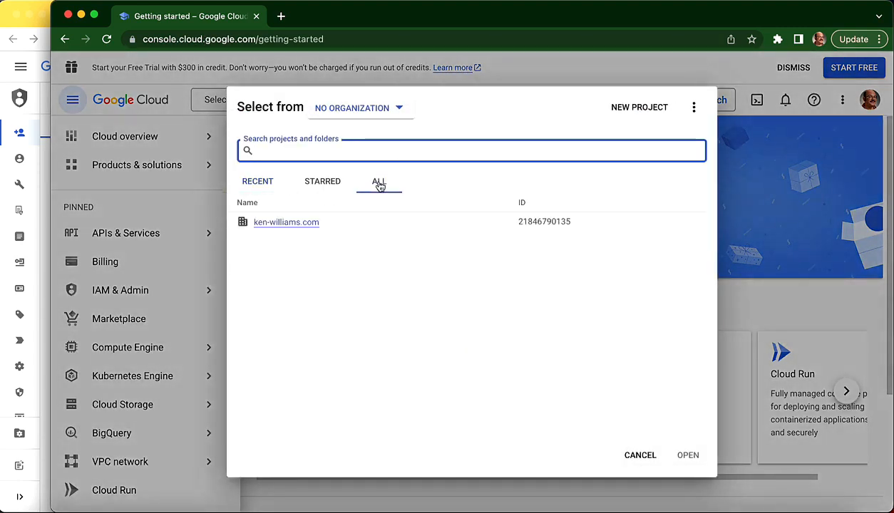
left_click(388, 111)
left_click(368, 134)
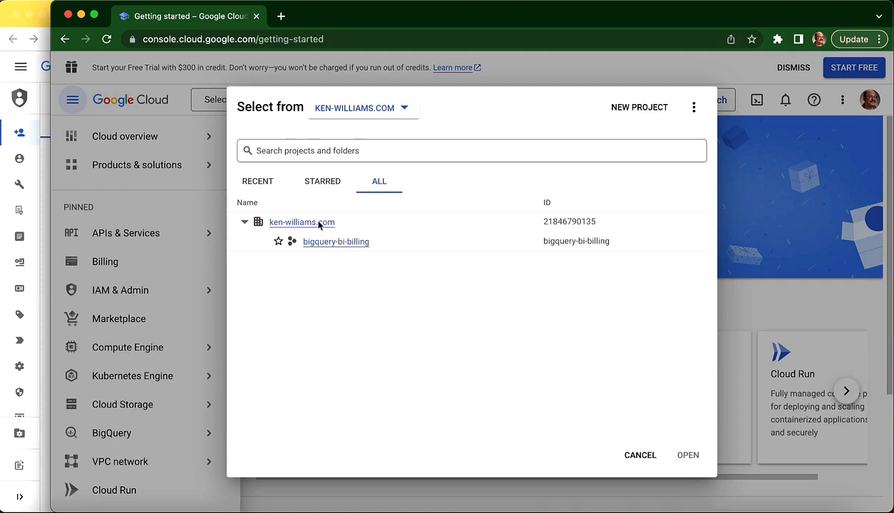
left_click(332, 245)
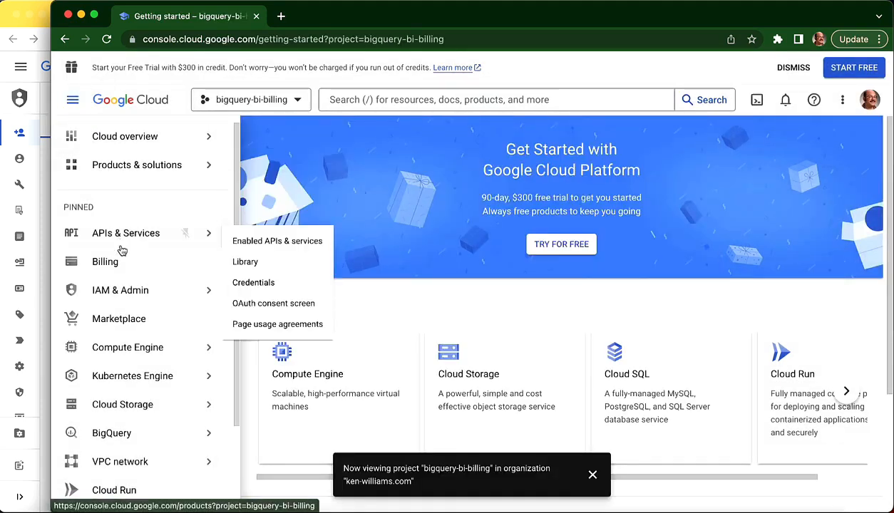
Go to BigQuery and open the user_sample table in the user_data dataset of bigquery-iam-example.
left_click(136, 442)
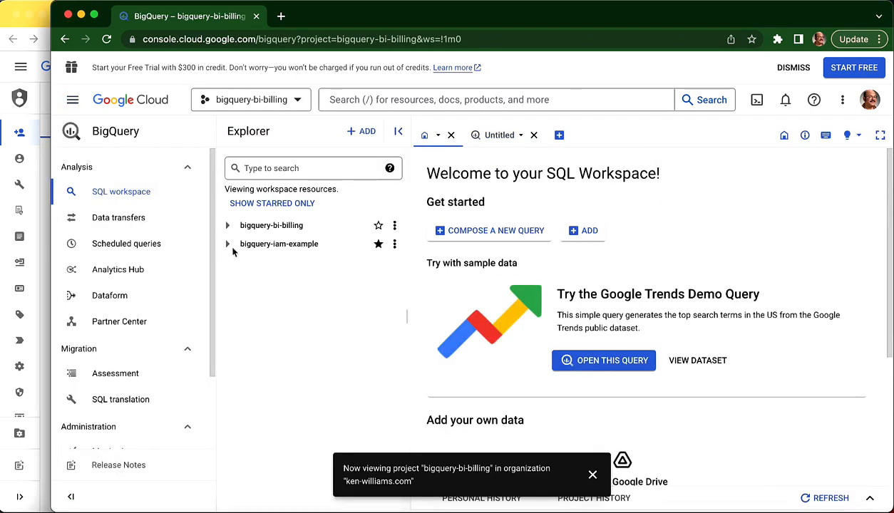
left_click(228, 244)
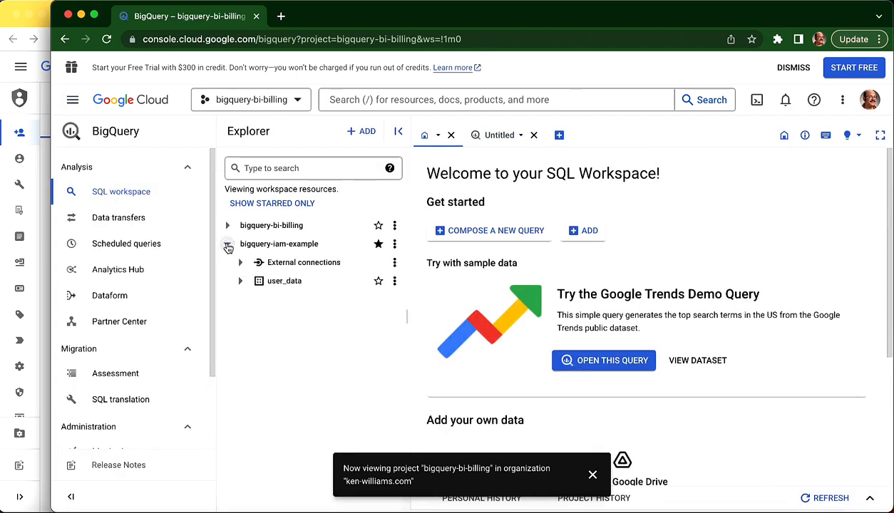
left_click(241, 282)
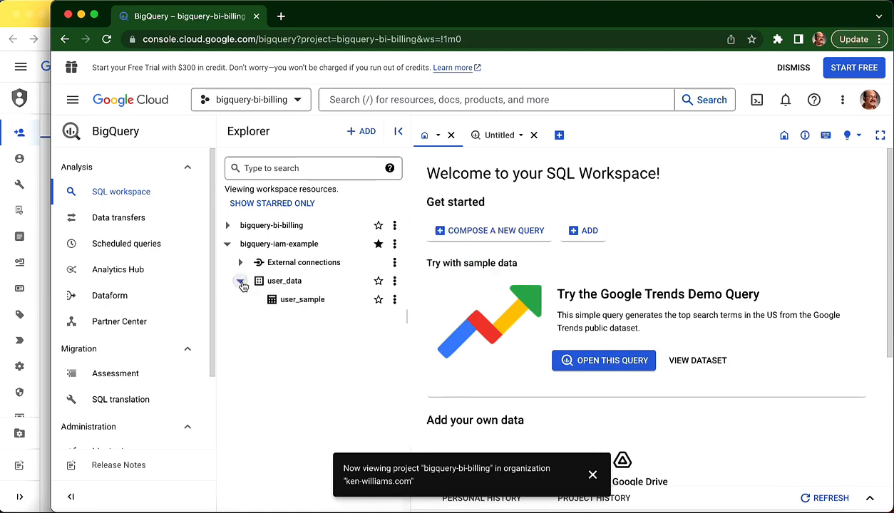
left_click(304, 300)
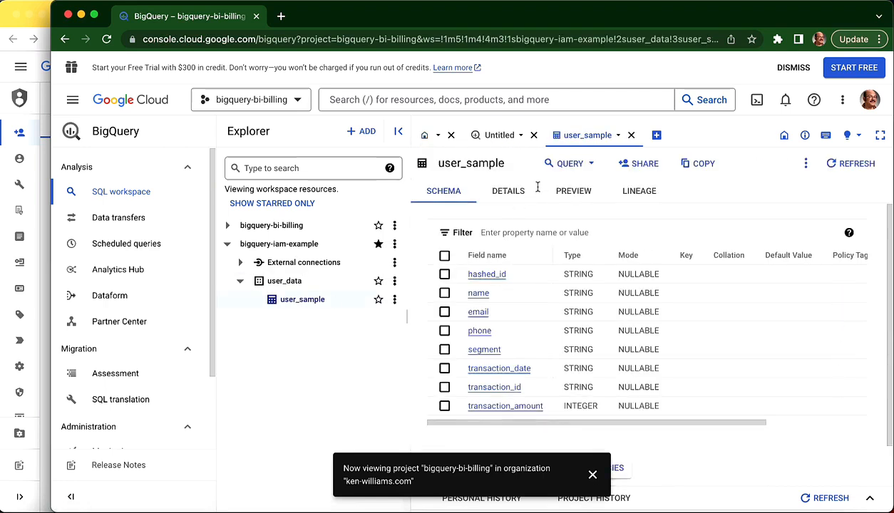
Query the email field of user_sample with LIMIT 1000 in a new query tab, run it and review the results.
left_click(565, 164)
left_click(562, 189)
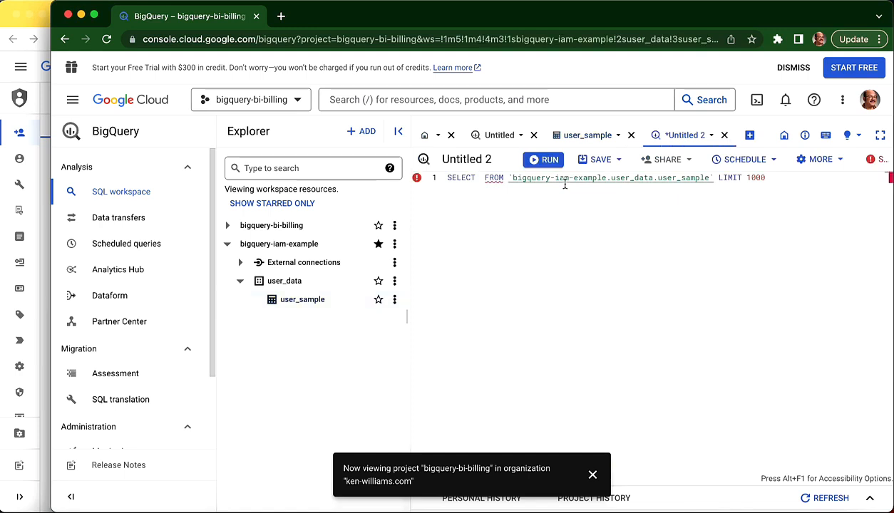
key("Return")
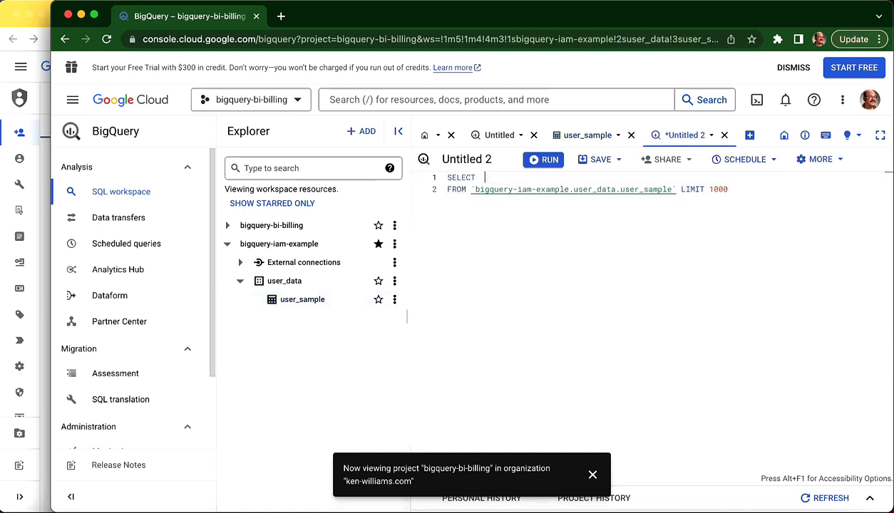
key("Return")
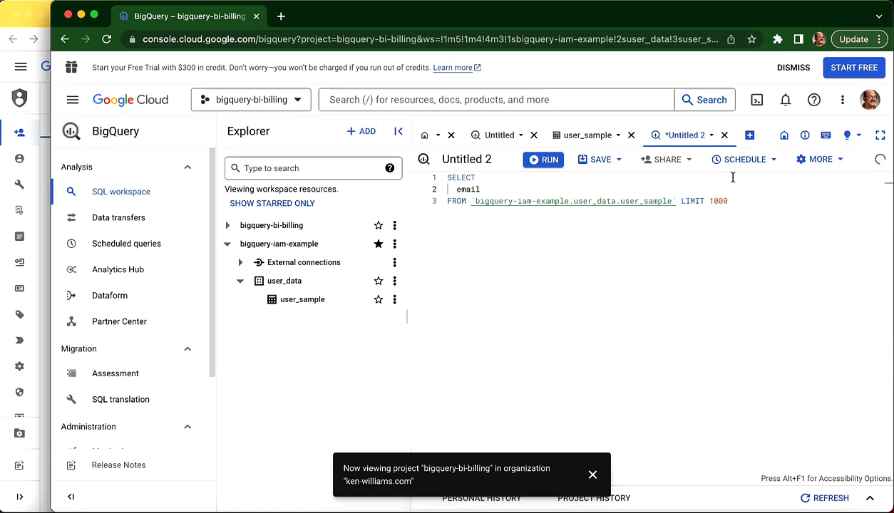
left_click(551, 161)
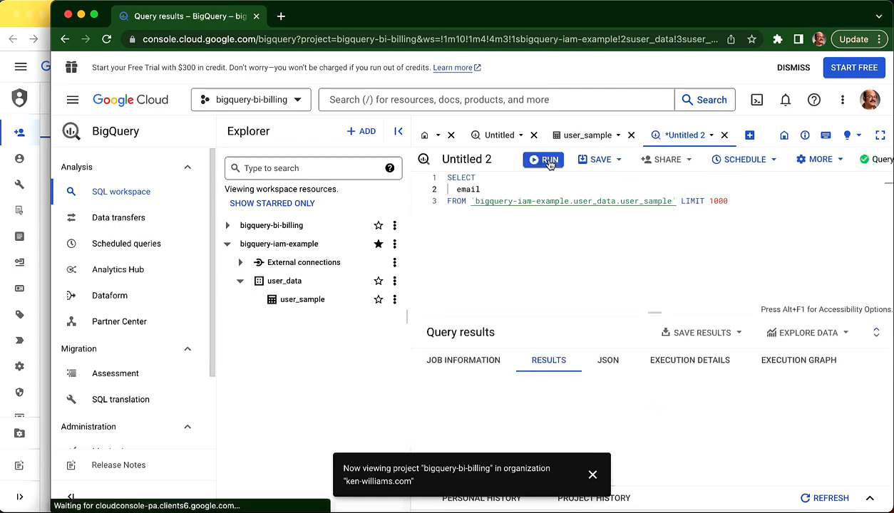
scroll(528, 414, "down", 3)
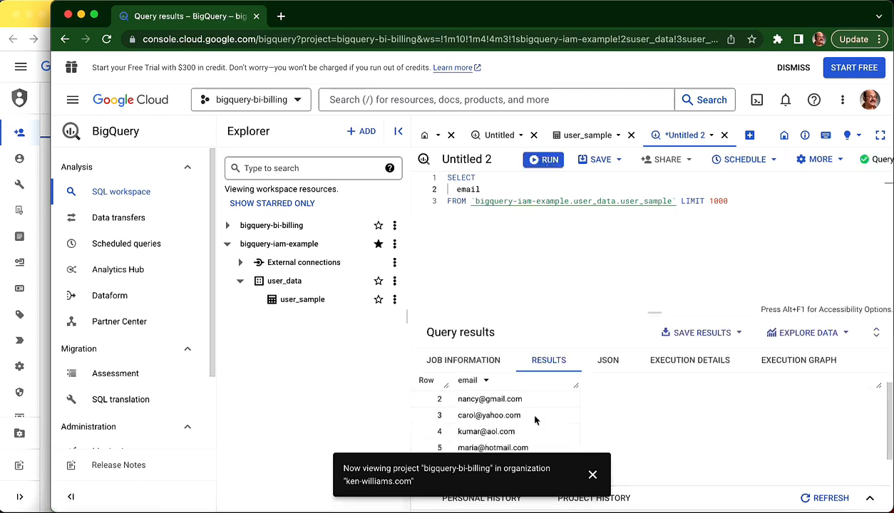
scroll(528, 413, "up", 3)
left_click(591, 473)
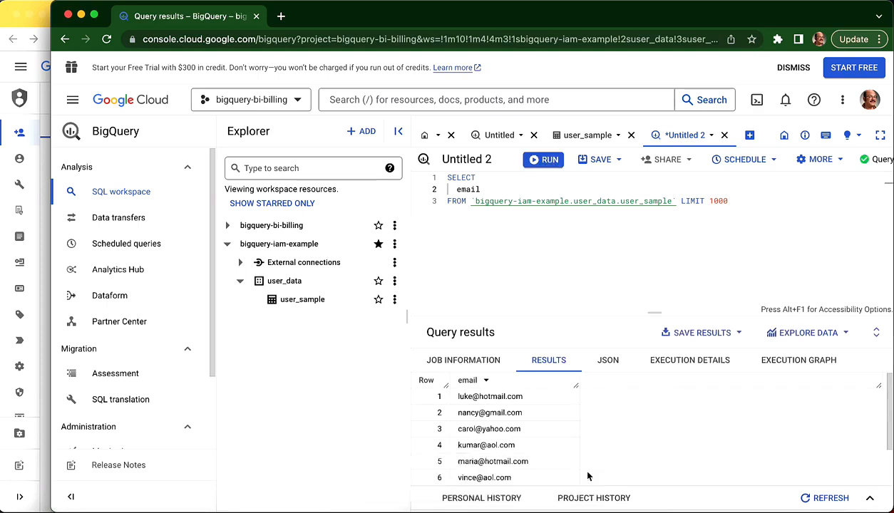